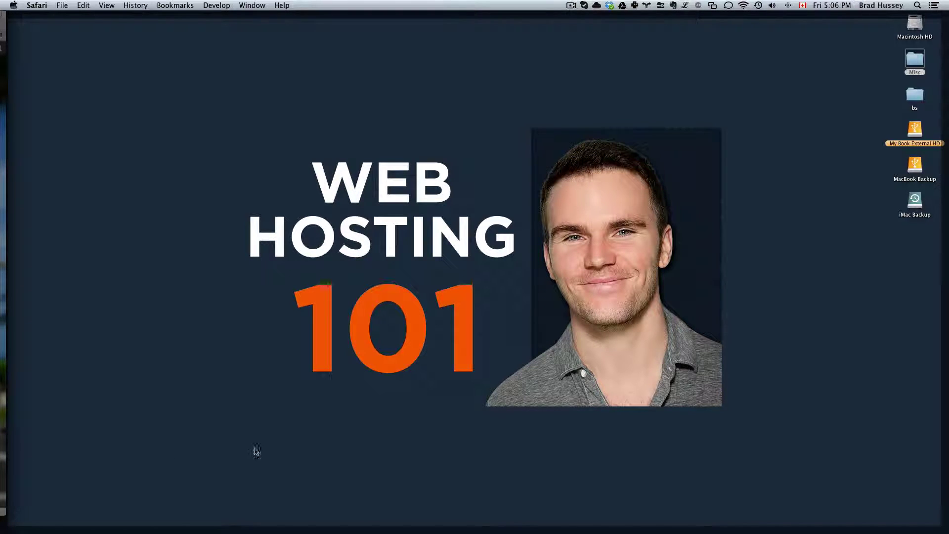
Restore the Safari window and scroll down the Web Hosting 101 Resources page
{"action": "key", "text": "F11"}
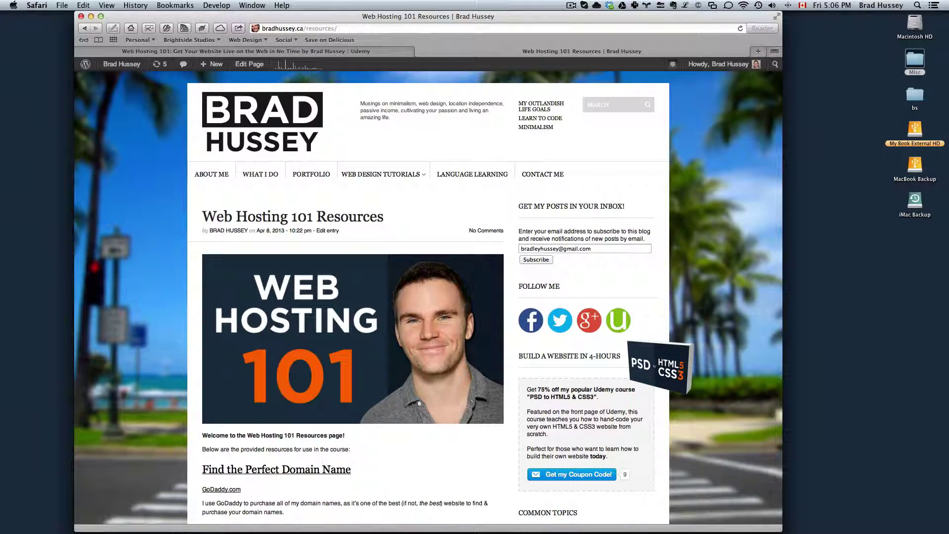
{"action": "scroll", "coordinate": [477, 181], "scroll_direction": "down", "scroll_amount": 1}
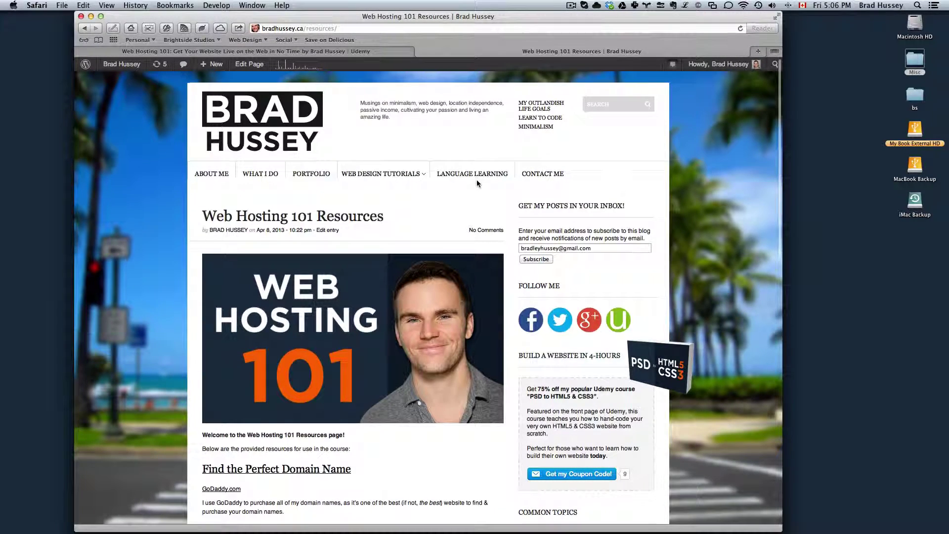
{"action": "scroll", "coordinate": [478, 183], "scroll_direction": "down", "scroll_amount": 5}
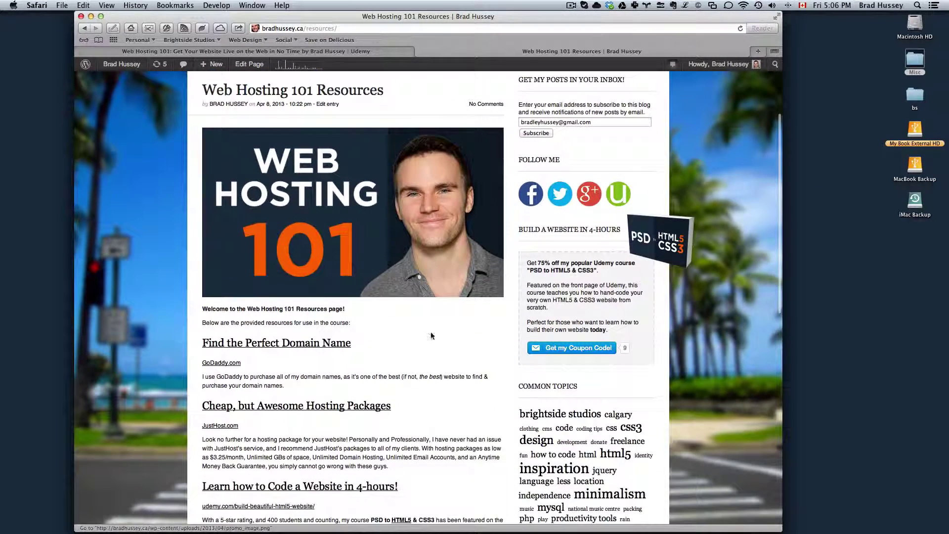
{"action": "scroll", "coordinate": [475, 316], "scroll_direction": "down", "scroll_amount": 3}
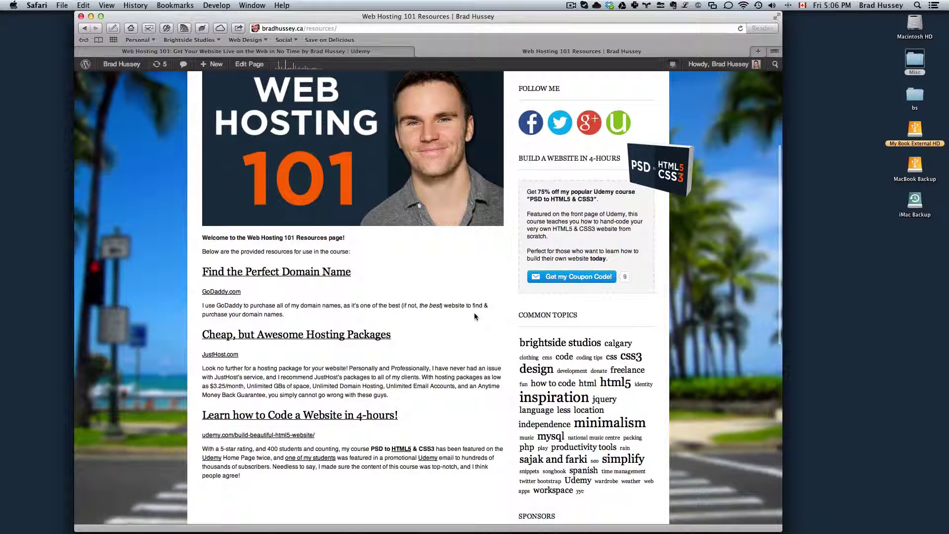
{"action": "left_click", "coordinate": [394, 274]}
Highlight the GoDaddy.com domain and JustHost hosting recommendation paragraphs, then read further down
{"action": "left_click_drag", "start_coordinate": [302, 315], "coordinate": [193, 273]}
{"action": "left_click", "coordinate": [412, 276]}
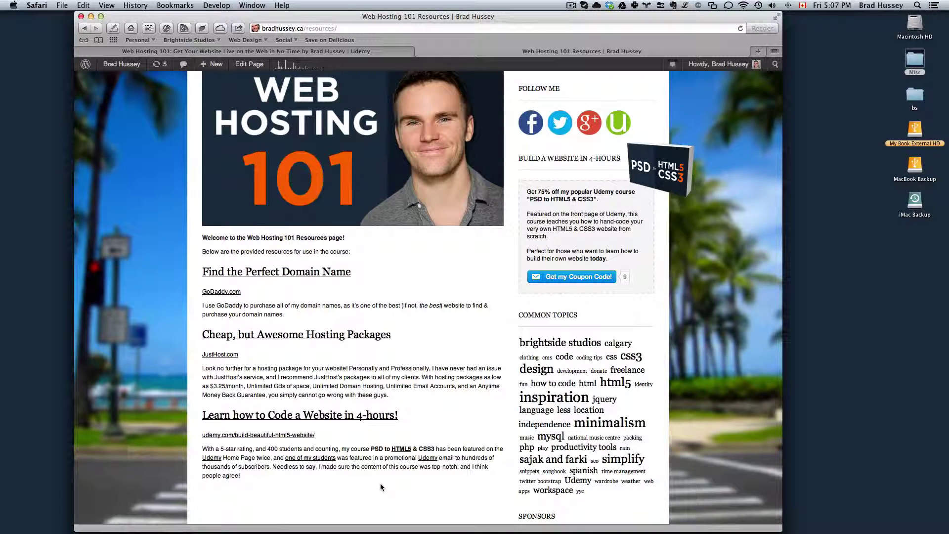
{"action": "left_click_drag", "start_coordinate": [284, 316], "coordinate": [200, 275]}
{"action": "left_click_drag", "start_coordinate": [391, 395], "coordinate": [196, 330]}
{"action": "left_click", "coordinate": [473, 394]}
{"action": "scroll", "coordinate": [257, 382], "scroll_direction": "down", "scroll_amount": 1}
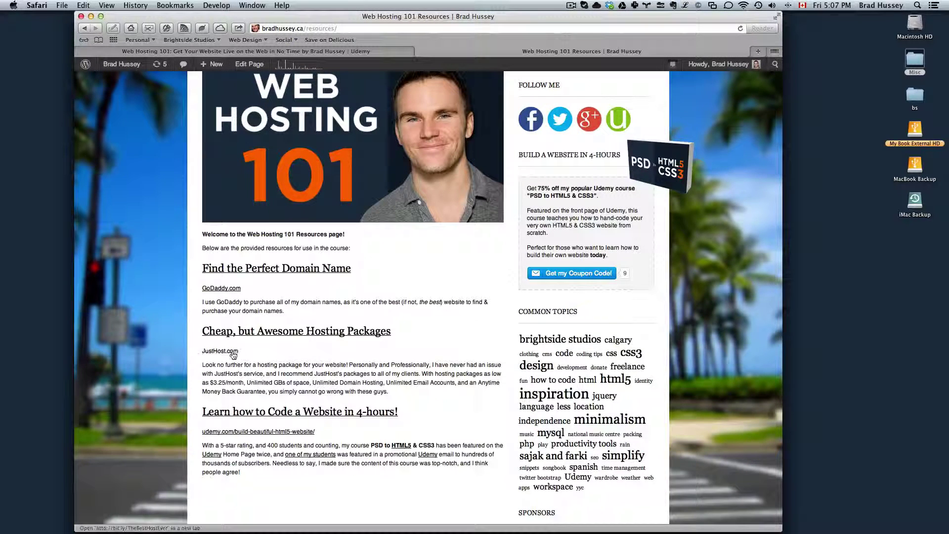
{"action": "scroll", "coordinate": [459, 373], "scroll_direction": "down", "scroll_amount": 3}
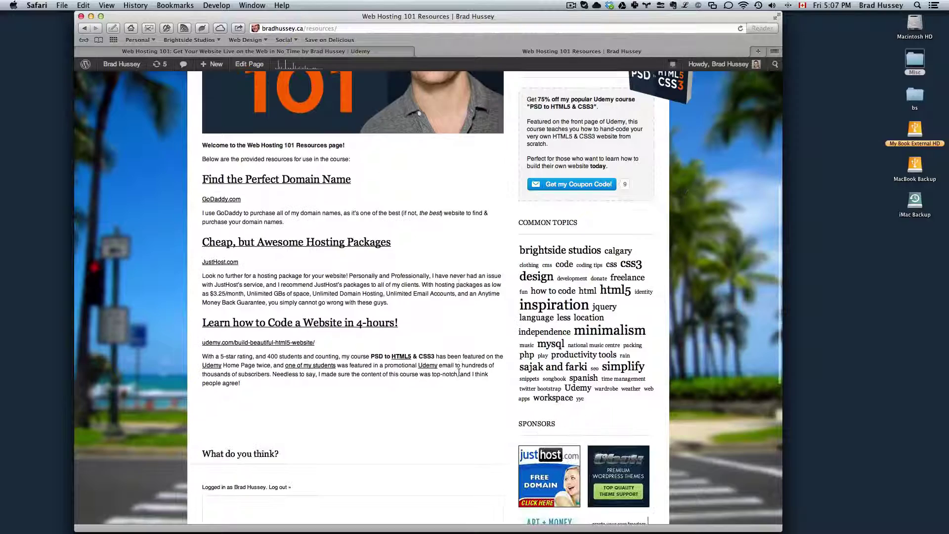
{"action": "scroll", "coordinate": [458, 373], "scroll_direction": "down", "scroll_amount": 4}
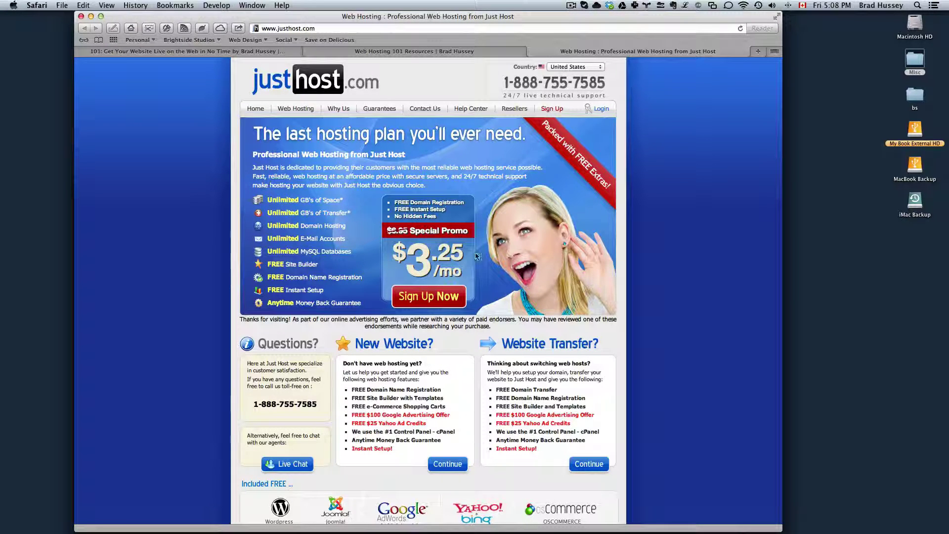
Point out the $3.25/mo special promo price on the Just Host homepage
{"action": "left_click", "coordinate": [462, 277]}
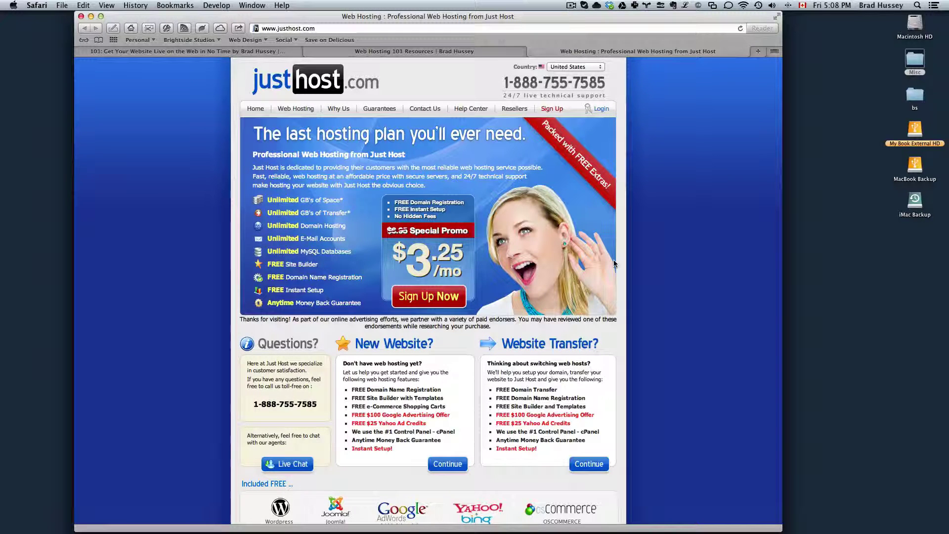
Start the Just Host sign-up and compare the new-domain and already-own-domain options
{"action": "left_click", "coordinate": [438, 298]}
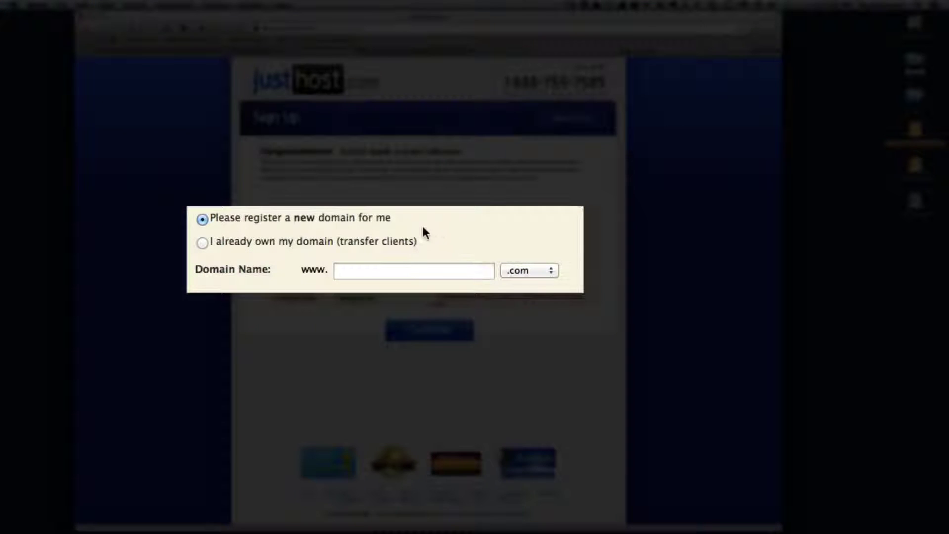
{"action": "left_click_drag", "start_coordinate": [422, 223], "coordinate": [210, 218]}
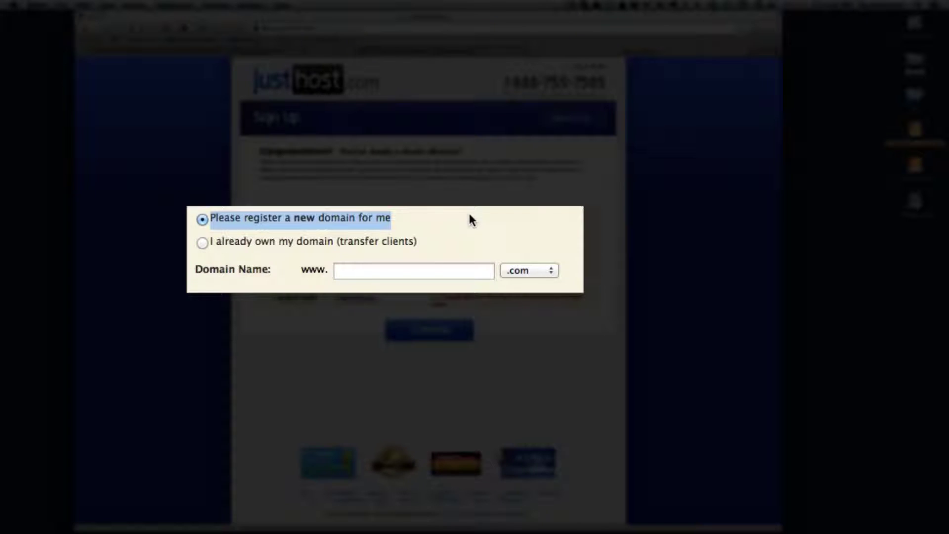
{"action": "left_click_drag", "start_coordinate": [452, 228], "coordinate": [206, 238]}
{"action": "left_click", "coordinate": [330, 239]}
{"action": "left_click", "coordinate": [334, 226]}
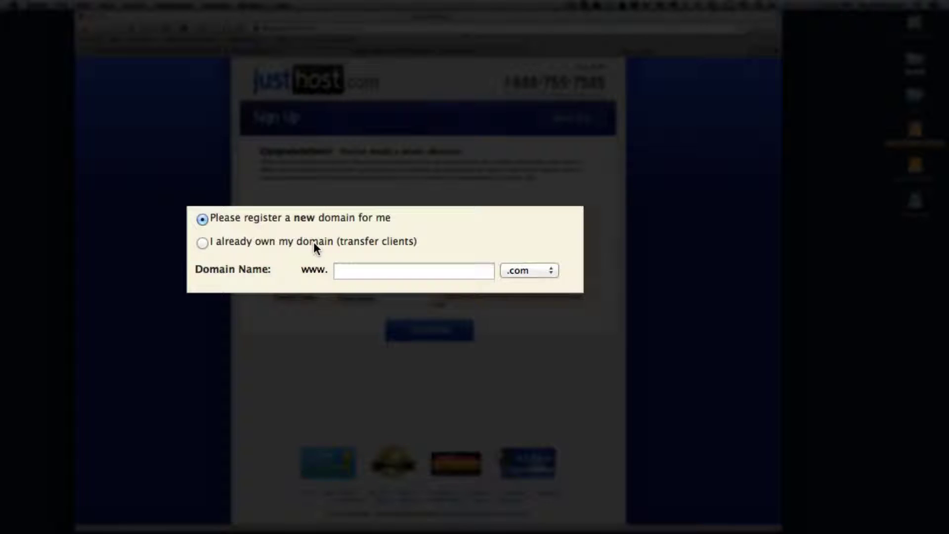
Choose 'I already own my domain' and enter surfinginwaikiki.com
{"action": "left_click", "coordinate": [313, 243]}
{"action": "left_click", "coordinate": [412, 271]}
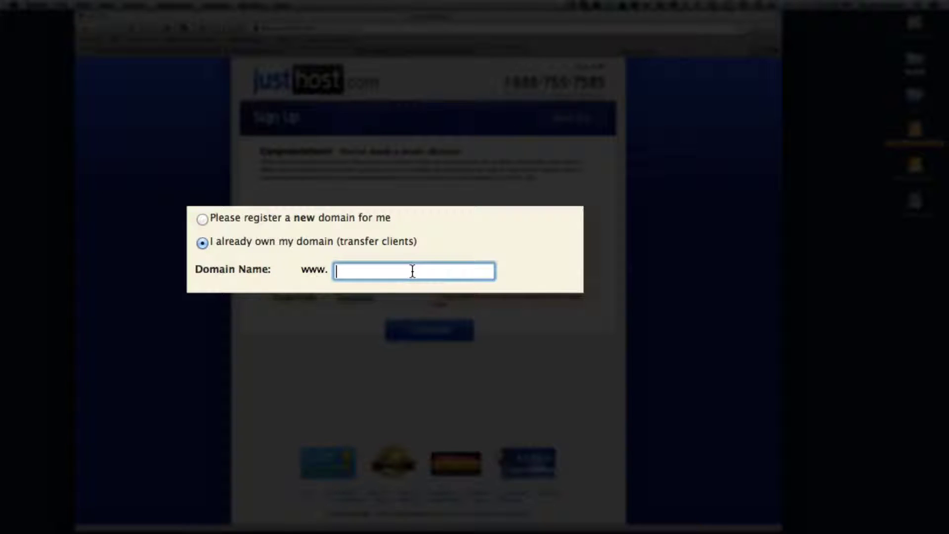
{"action": "type", "text": "surfinginwaikiki.com"}
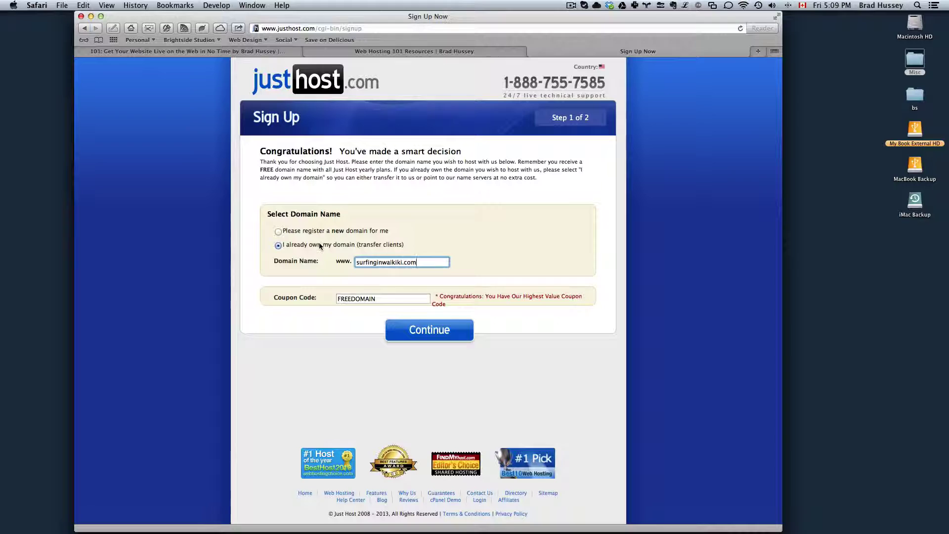
Choose 'Please register a new domain for me', trim the name to surfinginwaikiki, and continue
{"action": "triple_click", "coordinate": [363, 259]}
{"action": "left_click_drag", "start_coordinate": [364, 259], "coordinate": [432, 261]}
{"action": "left_click", "coordinate": [408, 233]}
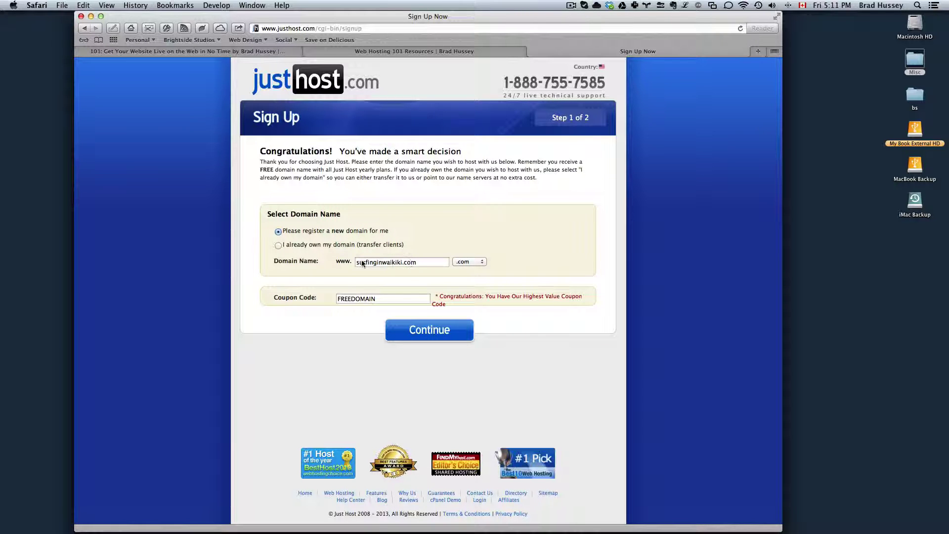
{"action": "left_click", "coordinate": [408, 262]}
{"action": "key", "text": "Tab"}
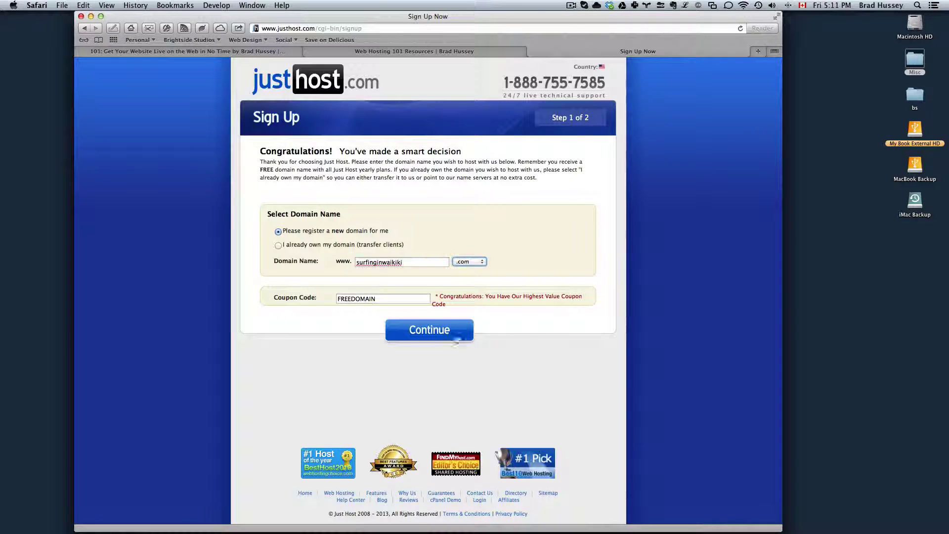
{"action": "left_click", "coordinate": [442, 335]}
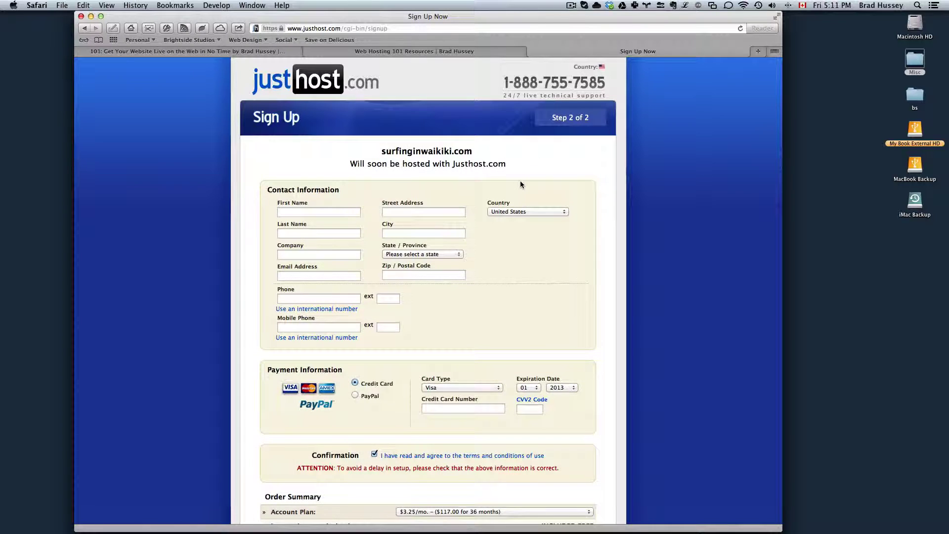
Scroll to the Order Summary and open the Account Plan dropdown to view plan prices
{"action": "left_click_drag", "start_coordinate": [520, 180], "coordinate": [499, 157]}
{"action": "left_click", "coordinate": [499, 157]}
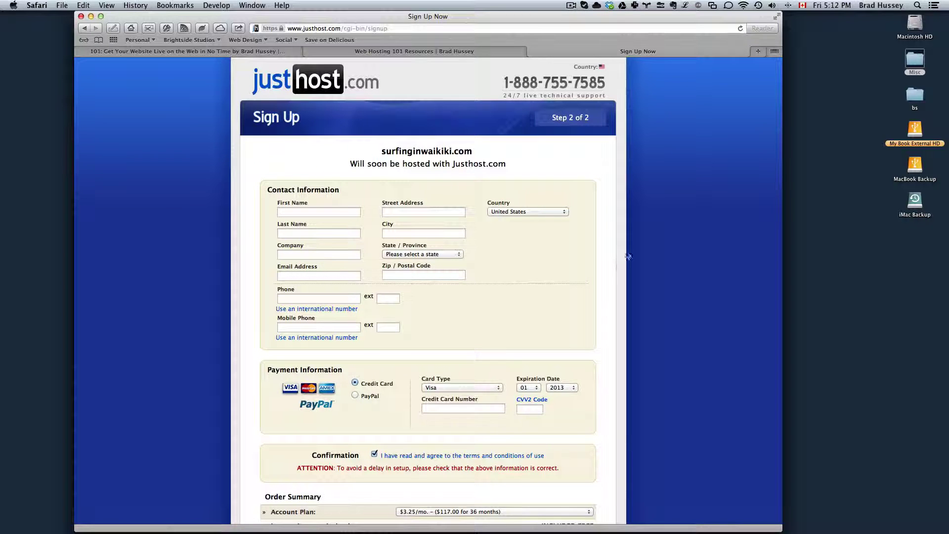
{"action": "left_click", "coordinate": [342, 212]}
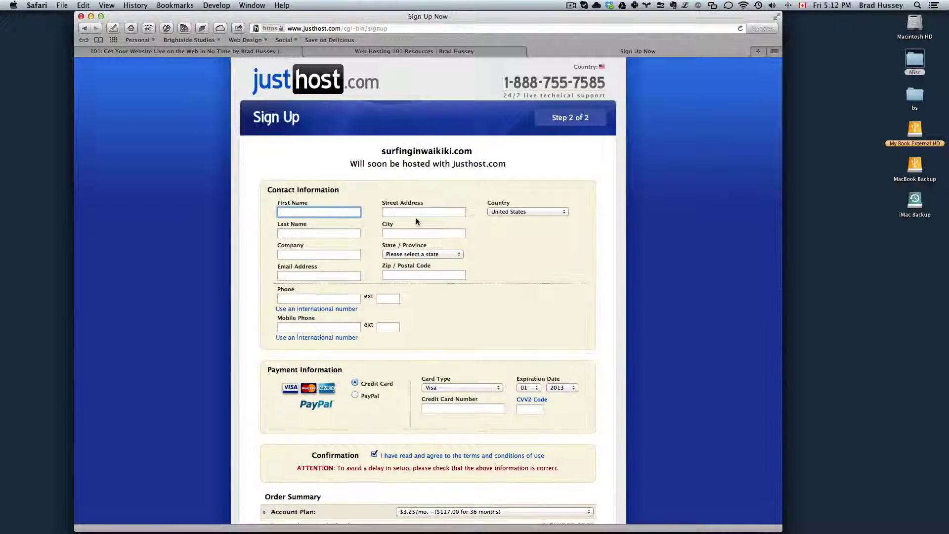
{"action": "scroll", "coordinate": [416, 218], "scroll_direction": "down", "scroll_amount": 5}
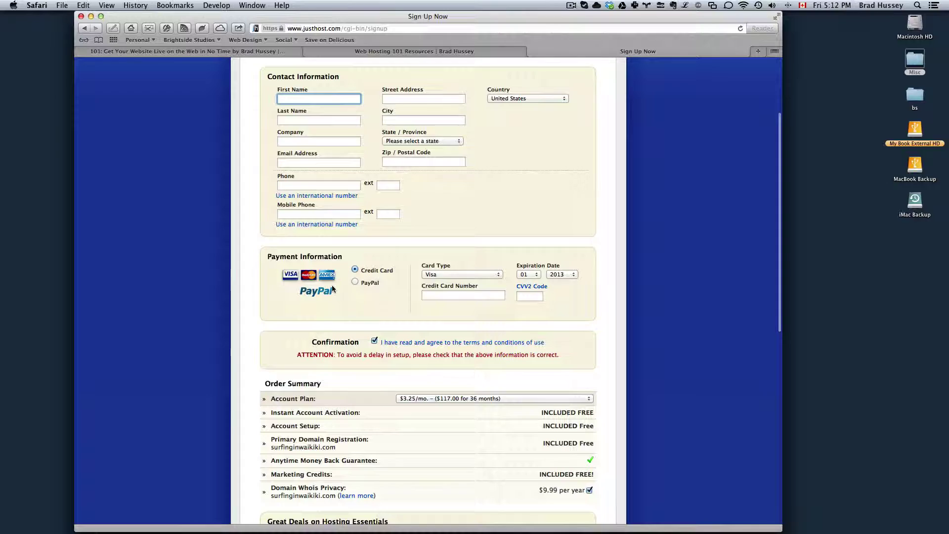
{"action": "scroll", "coordinate": [519, 238], "scroll_direction": "down", "scroll_amount": 5}
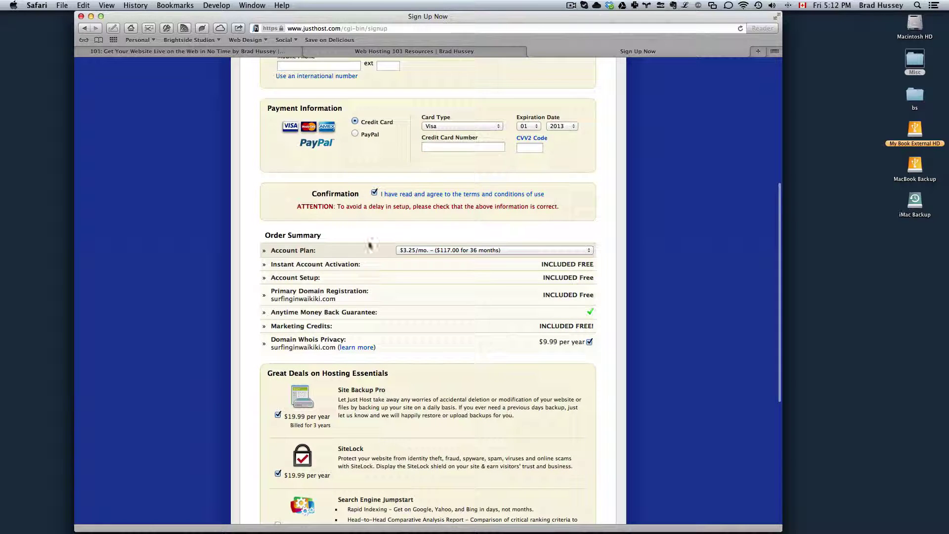
{"action": "left_click", "coordinate": [447, 250]}
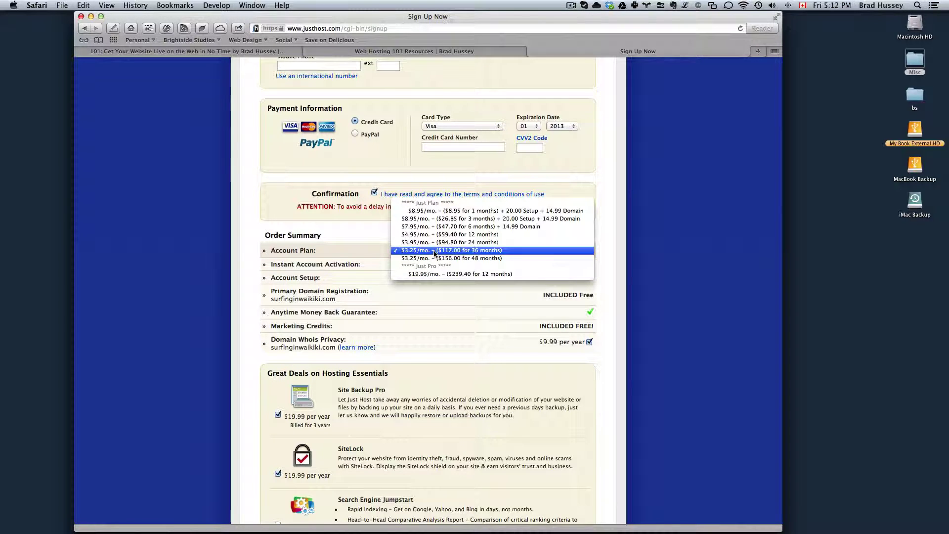
Keep the $3.25/mo 36-month plan and uncheck the $9.99/year Domain Whois Privacy
{"action": "left_click", "coordinate": [434, 252]}
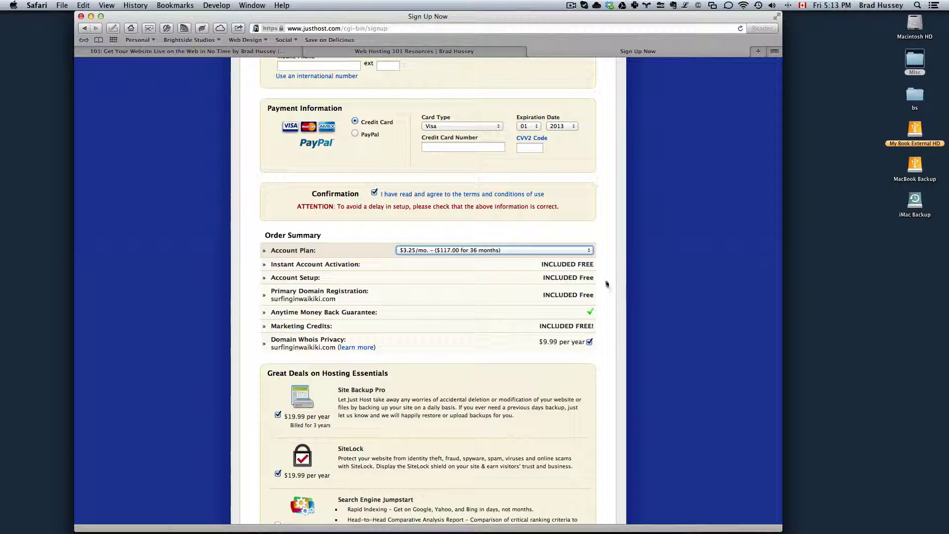
{"action": "scroll", "coordinate": [368, 253], "scroll_direction": "down", "scroll_amount": 4}
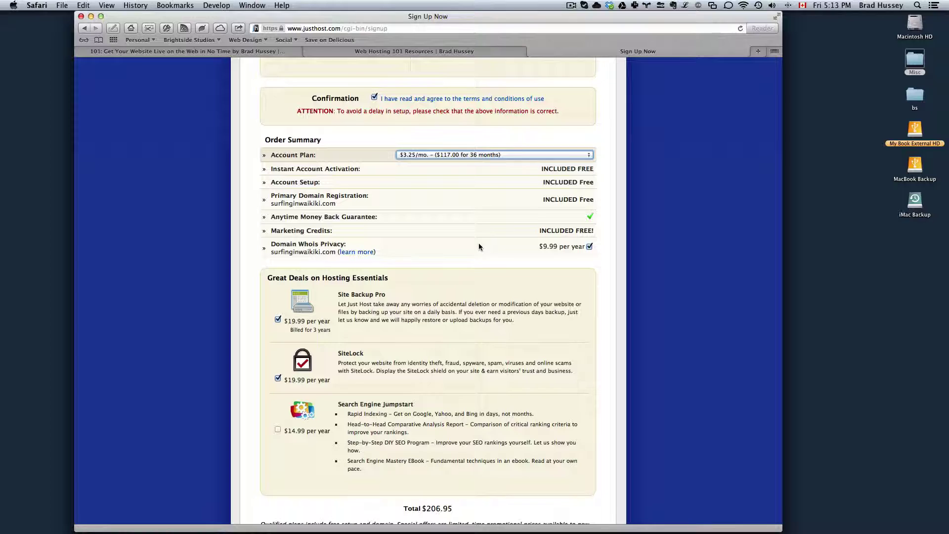
{"action": "double_click", "coordinate": [308, 244]}
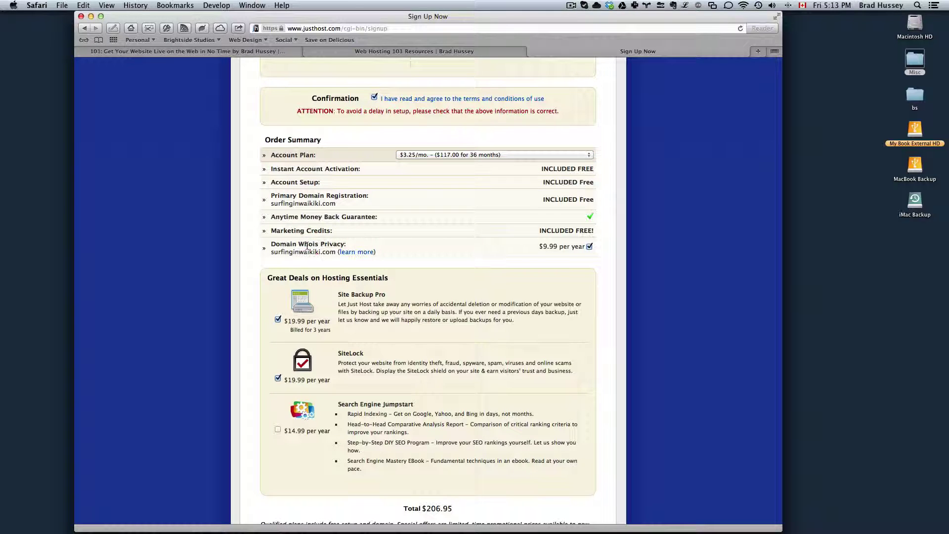
{"action": "left_click", "coordinate": [589, 247]}
Review the Site Backup Pro add-on under Hosting Essentials and uncheck it
{"action": "scroll", "coordinate": [626, 271], "scroll_direction": "down", "scroll_amount": 3}
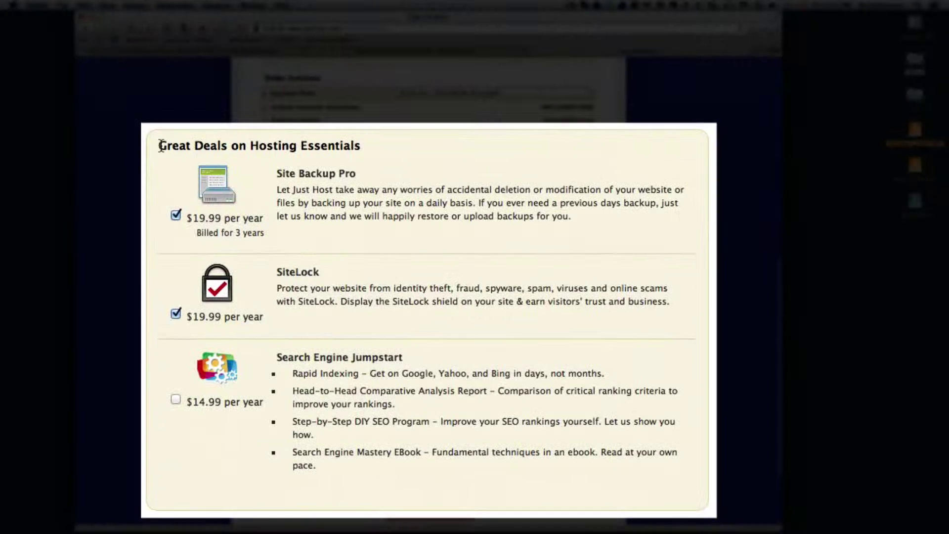
{"action": "left_click_drag", "start_coordinate": [249, 205], "coordinate": [433, 208]}
{"action": "left_click", "coordinate": [430, 204]}
{"action": "left_click_drag", "start_coordinate": [277, 173], "coordinate": [392, 174]}
{"action": "left_click", "coordinate": [437, 175]}
{"action": "left_click_drag", "start_coordinate": [275, 236], "coordinate": [184, 231]}
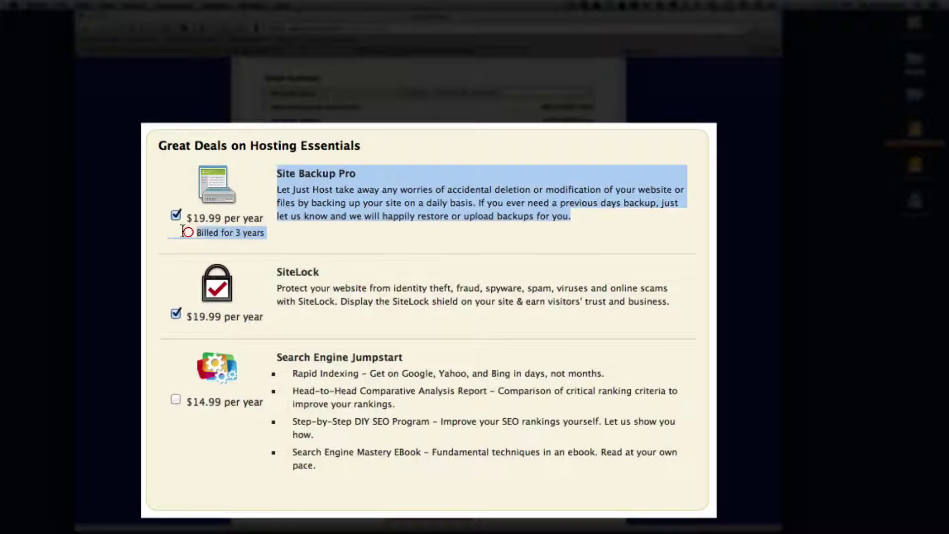
{"action": "left_click", "coordinate": [233, 229]}
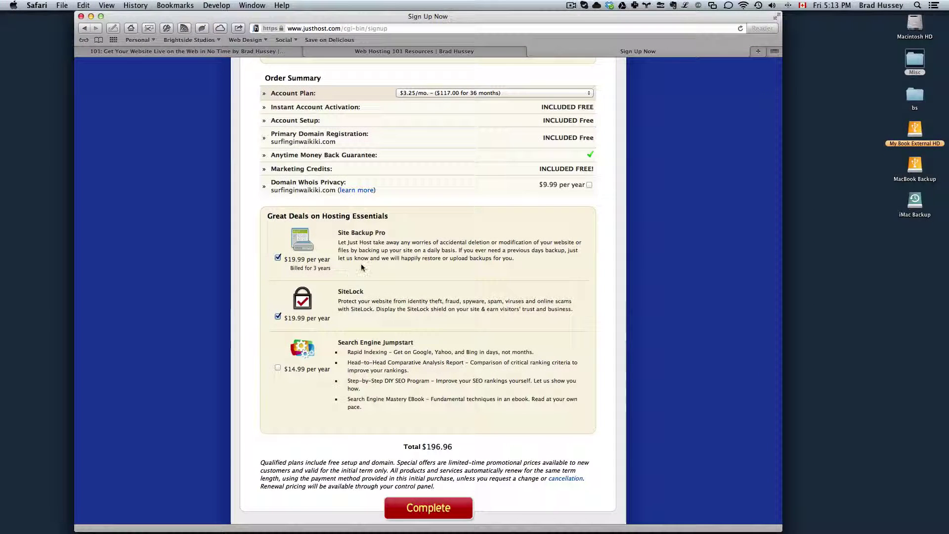
{"action": "left_click", "coordinate": [315, 227]}
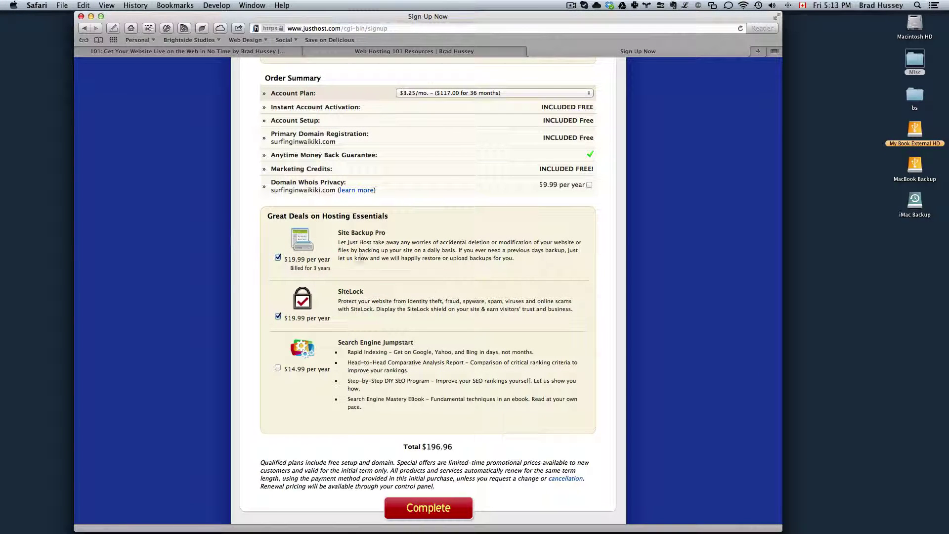
{"action": "left_click", "coordinate": [278, 256]}
Read the SiteLock description and remove SiteLock from the order
{"action": "scroll", "coordinate": [368, 297], "scroll_direction": "down", "scroll_amount": 2}
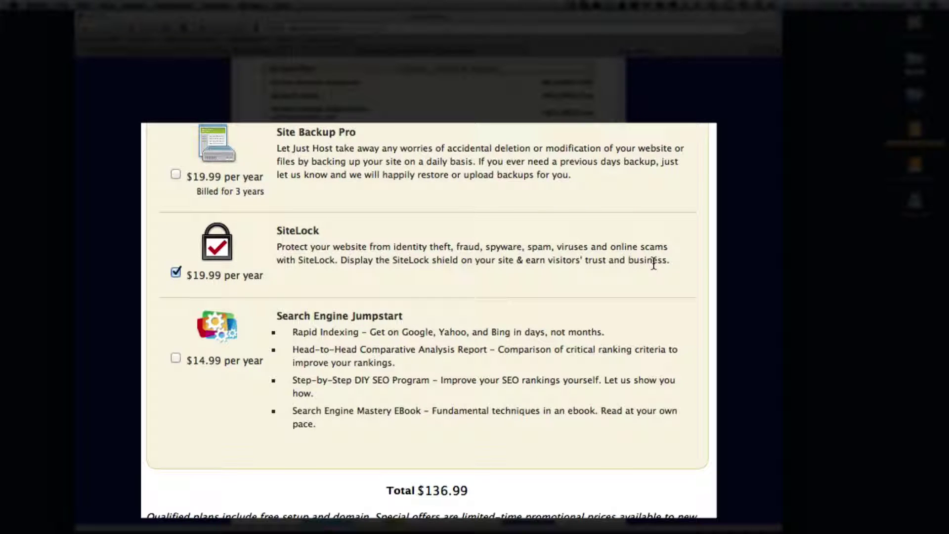
{"action": "left_click_drag", "start_coordinate": [679, 262], "coordinate": [339, 240]}
{"action": "left_click", "coordinate": [339, 240]}
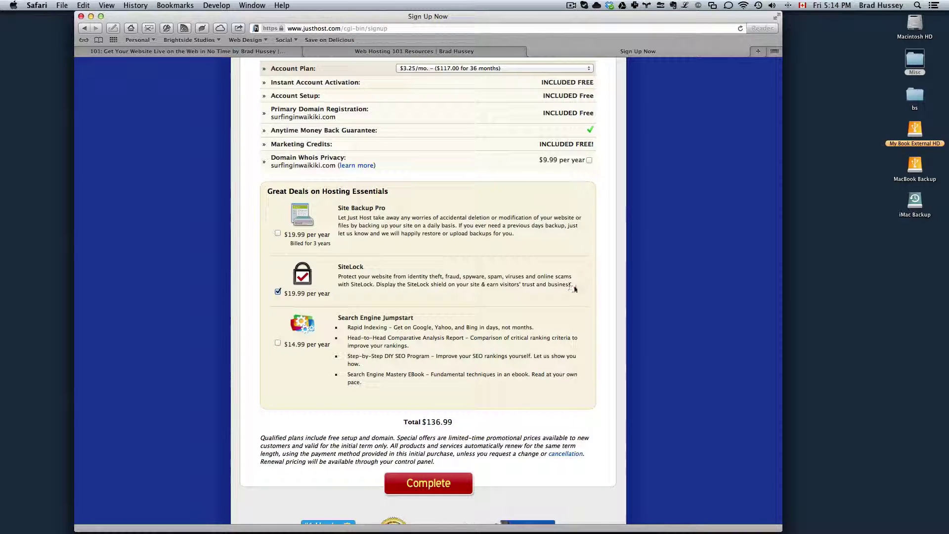
{"action": "left_click_drag", "start_coordinate": [573, 285], "coordinate": [339, 274]}
{"action": "left_click", "coordinate": [359, 273]}
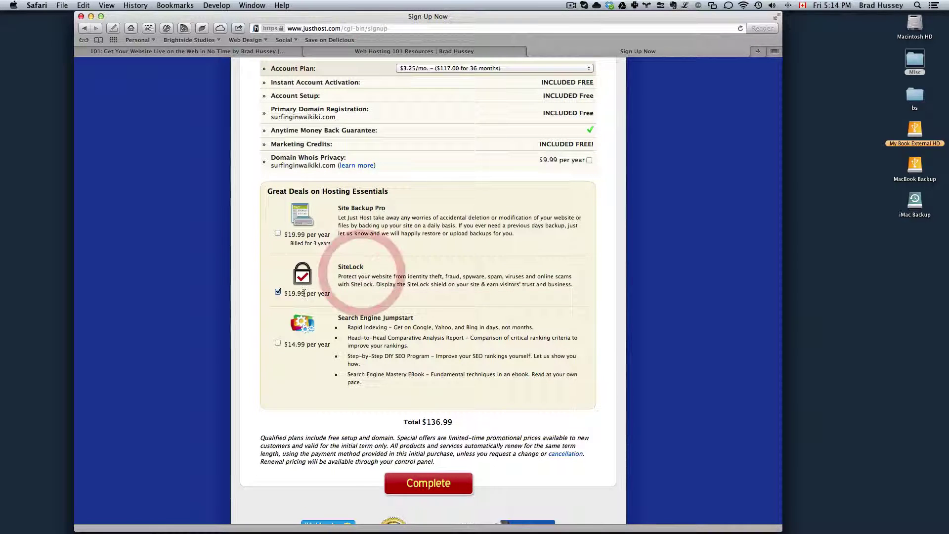
{"action": "left_click", "coordinate": [277, 292]}
Review Search Engine Jumpstart, left unselected, and confirm the $117.00 order total
{"action": "scroll", "coordinate": [353, 287], "scroll_direction": "down", "scroll_amount": 2}
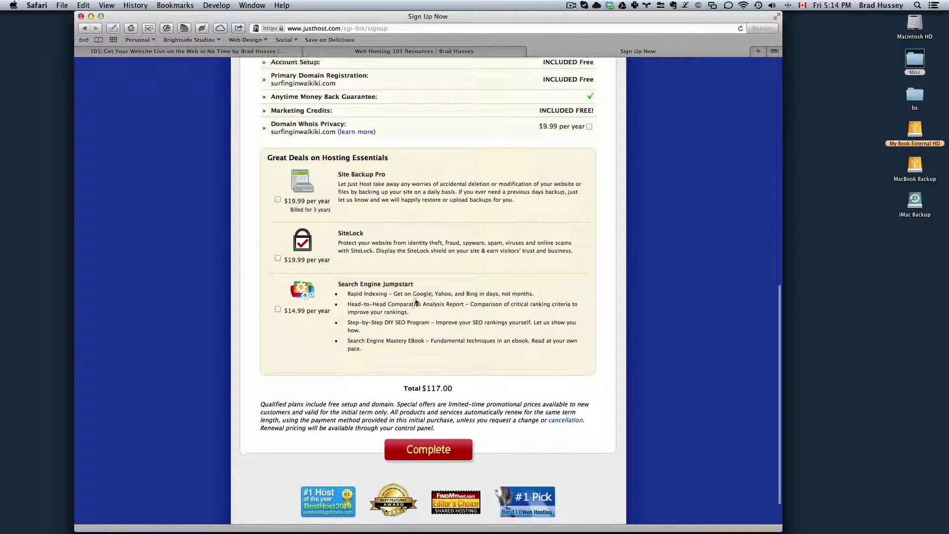
{"action": "left_click_drag", "start_coordinate": [338, 283], "coordinate": [470, 284]}
{"action": "left_click", "coordinate": [469, 284]}
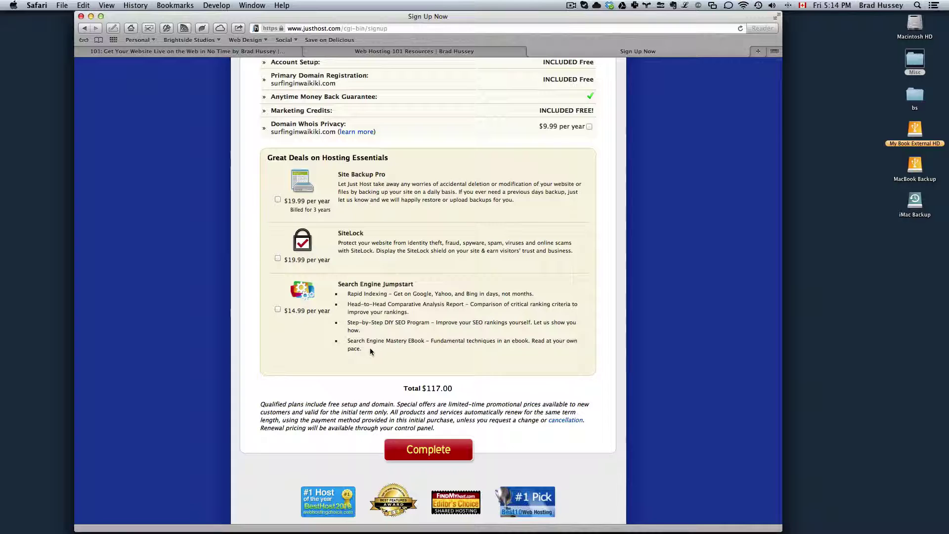
{"action": "left_click_drag", "start_coordinate": [364, 352], "coordinate": [339, 283]}
{"action": "left_click", "coordinate": [318, 303]}
{"action": "scroll", "coordinate": [442, 319], "scroll_direction": "down", "scroll_amount": 2}
{"action": "left_click_drag", "start_coordinate": [457, 350], "coordinate": [401, 350]}
{"action": "left_click", "coordinate": [488, 352]}
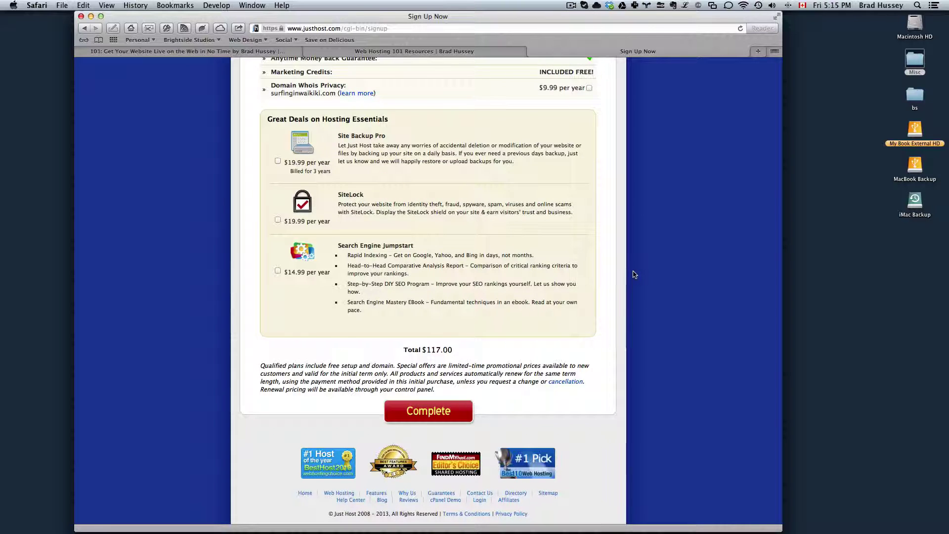
Go back, choose 'I already own my domain', append .com to surfinginwaikiki, and continue
{"action": "scroll", "coordinate": [630, 212], "scroll_direction": "up", "scroll_amount": 15}
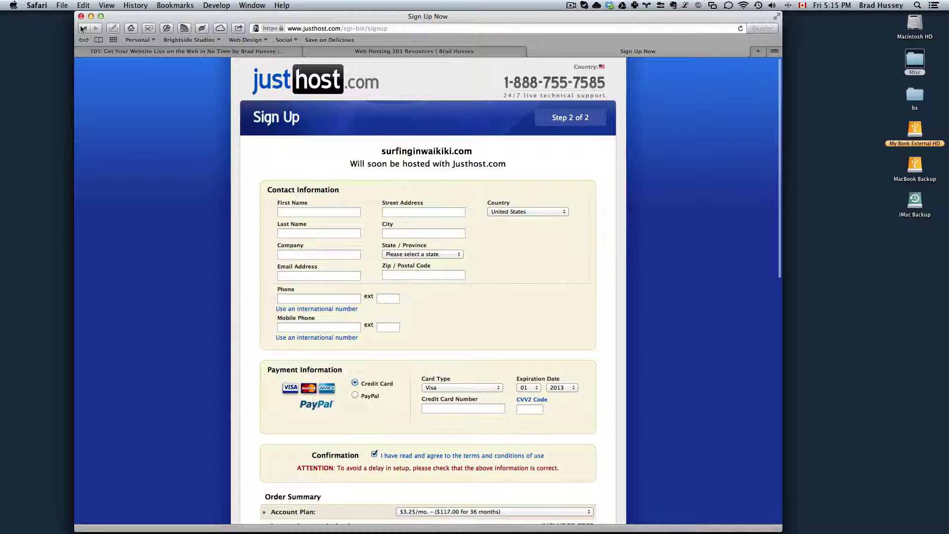
{"action": "left_click", "coordinate": [83, 29]}
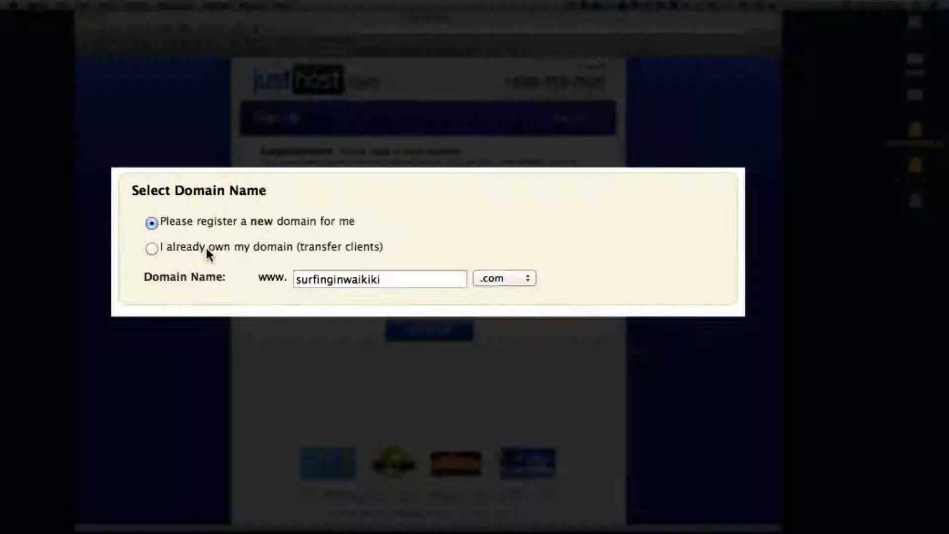
{"action": "left_click", "coordinate": [309, 248]}
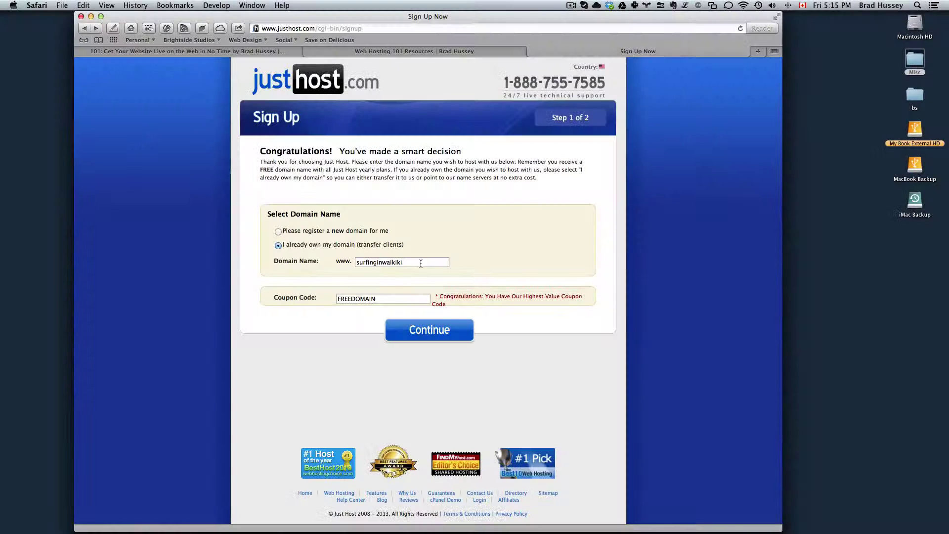
{"action": "left_click", "coordinate": [420, 262]}
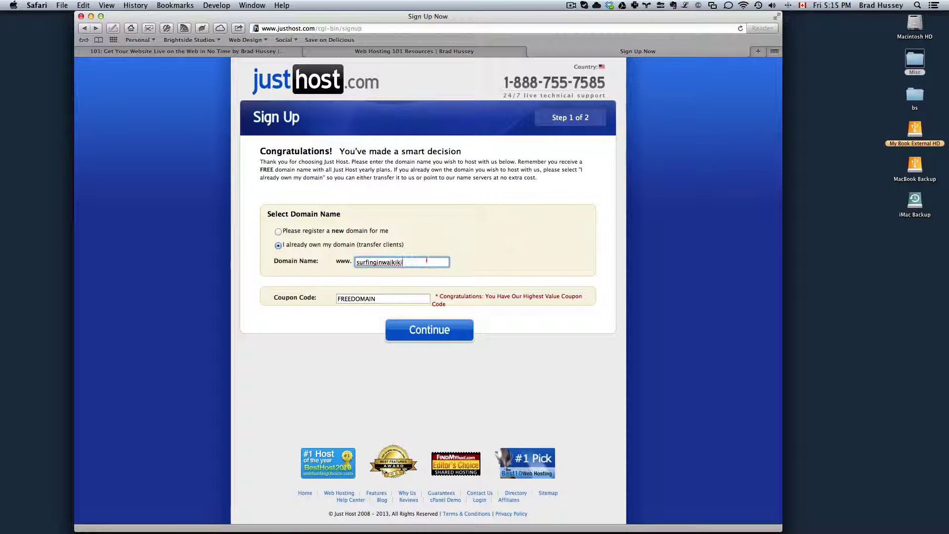
{"action": "type", "text": ".com"}
{"action": "left_click", "coordinate": [437, 328]}
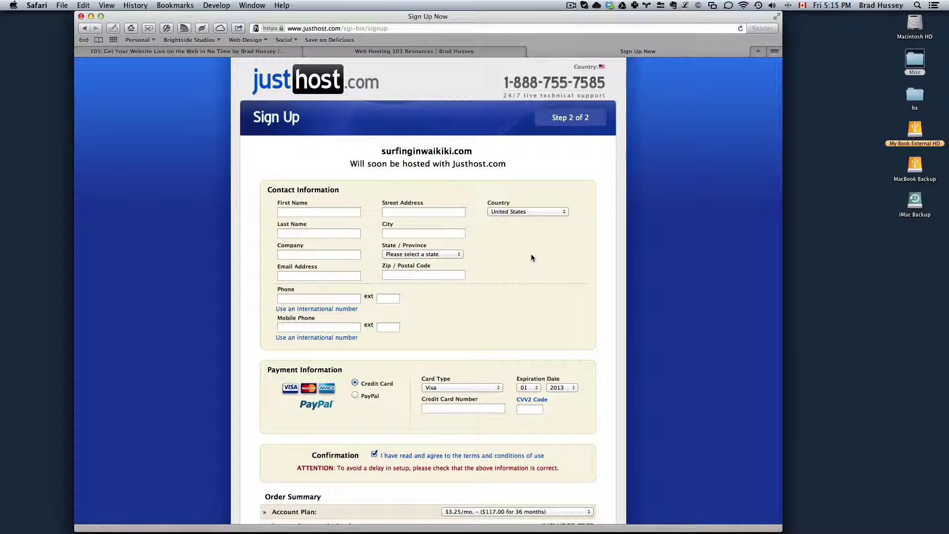
Keep the 36-month plan and uncheck the hosting add-ons for a $117.00 total
{"action": "scroll", "coordinate": [531, 257], "scroll_direction": "down", "scroll_amount": 2}
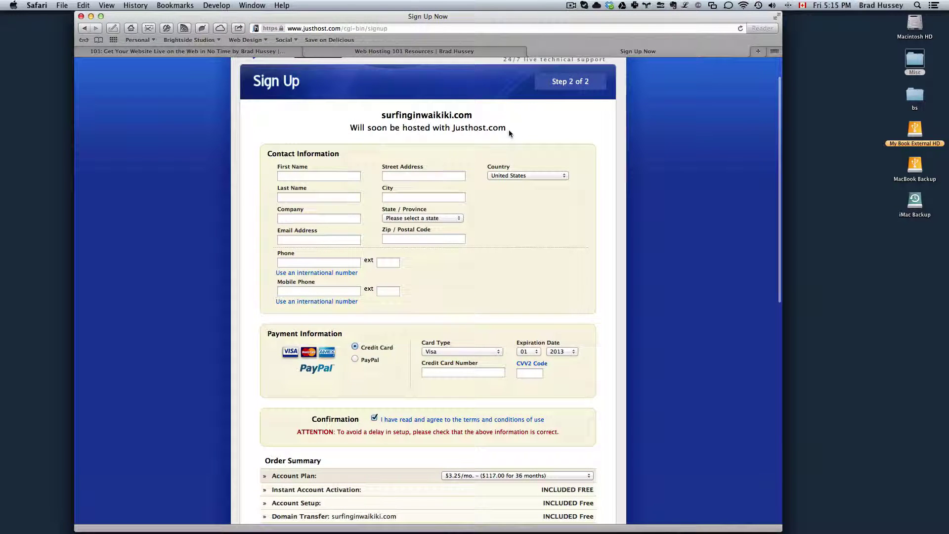
{"action": "left_click_drag", "start_coordinate": [508, 130], "coordinate": [382, 115]}
{"action": "left_click", "coordinate": [383, 114]}
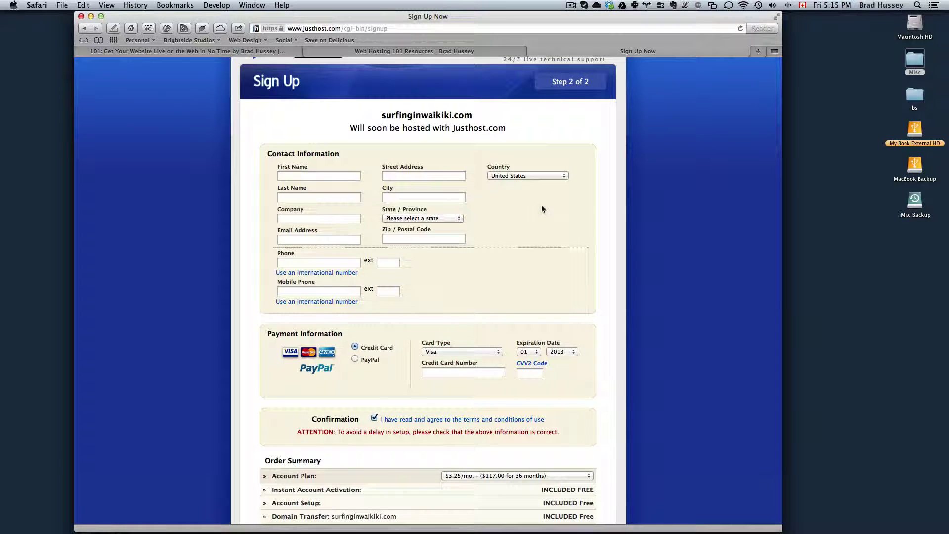
{"action": "scroll", "coordinate": [541, 217], "scroll_direction": "down", "scroll_amount": 4}
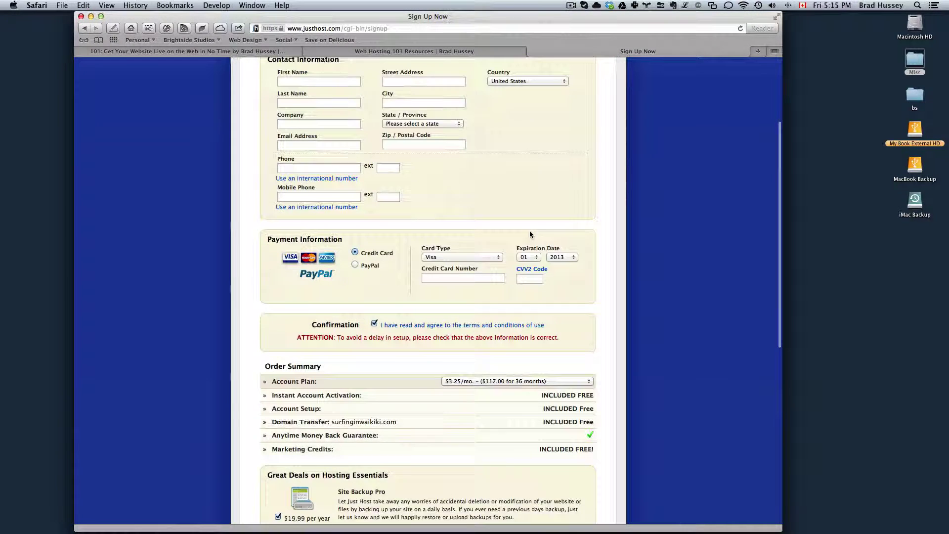
{"action": "scroll", "coordinate": [529, 234], "scroll_direction": "down", "scroll_amount": 5}
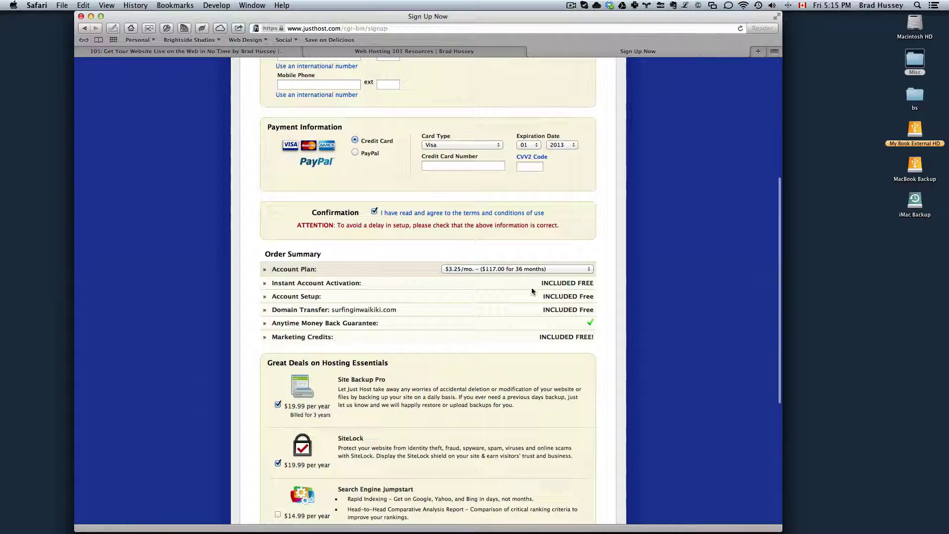
{"action": "left_click", "coordinate": [499, 269]}
{"action": "left_click", "coordinate": [649, 269]}
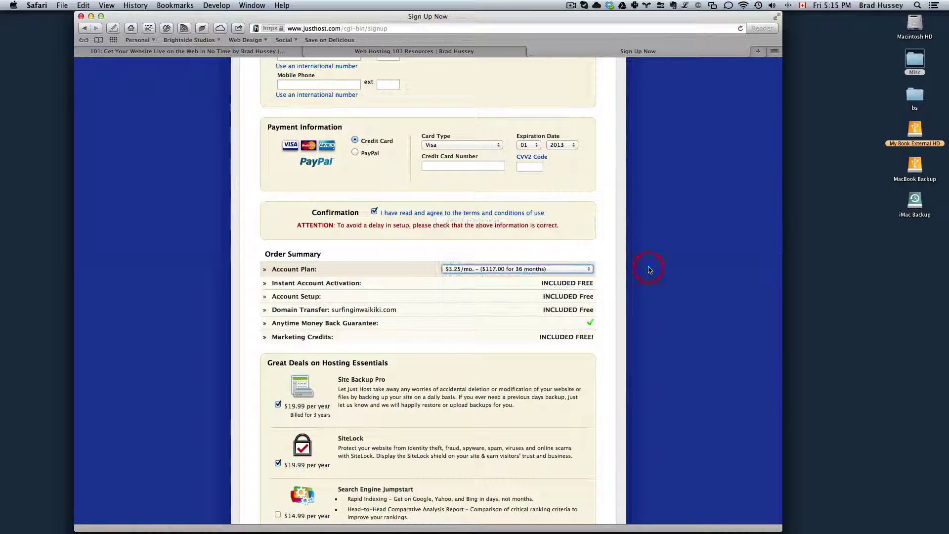
{"action": "scroll", "coordinate": [631, 246], "scroll_direction": "down", "scroll_amount": 8}
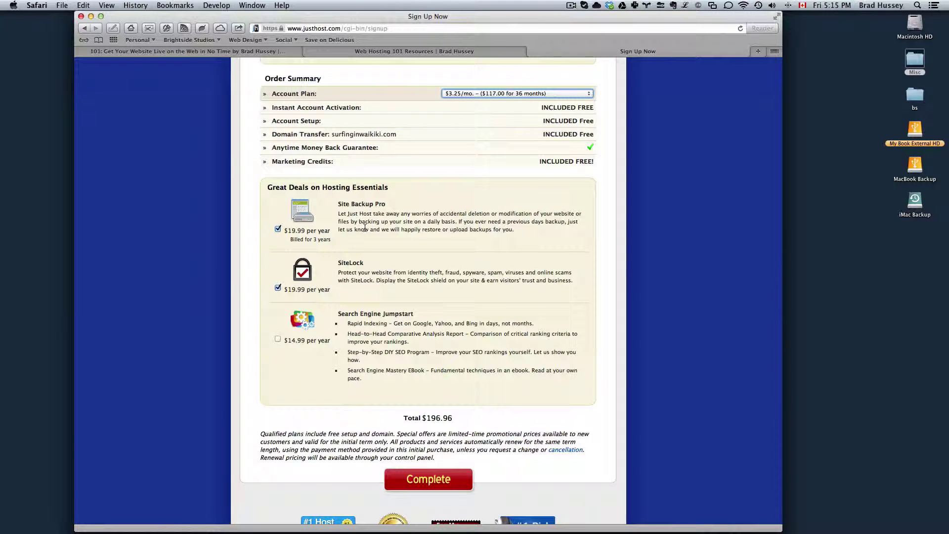
{"action": "scroll", "coordinate": [364, 228], "scroll_direction": "down", "scroll_amount": 3}
{"action": "left_click", "coordinate": [386, 346]}
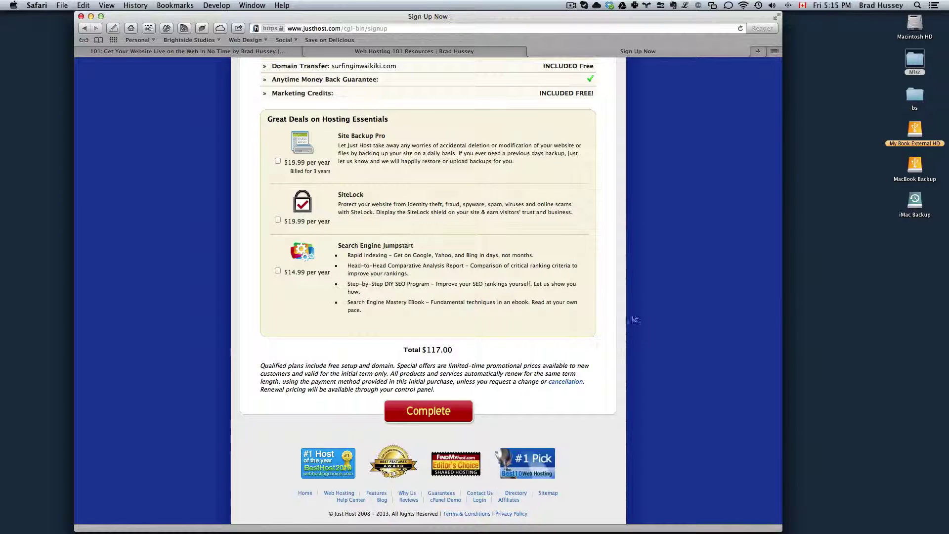
Scroll back up the Just Host order page
{"action": "scroll", "coordinate": [632, 318], "scroll_direction": "up", "scroll_amount": 10}
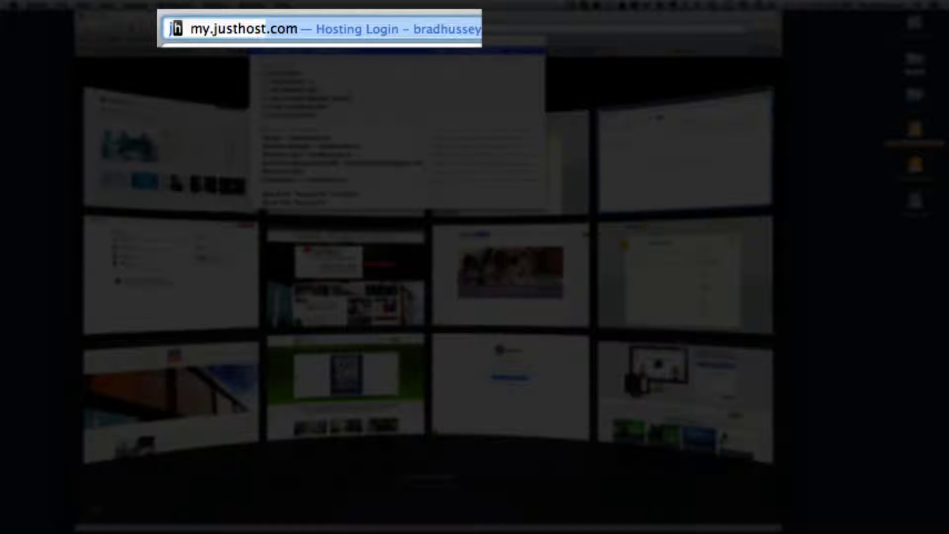
Load the hosting login page, enter surfinginwaikiki.com as login, type then clear the password
{"action": "key", "text": "Return"}
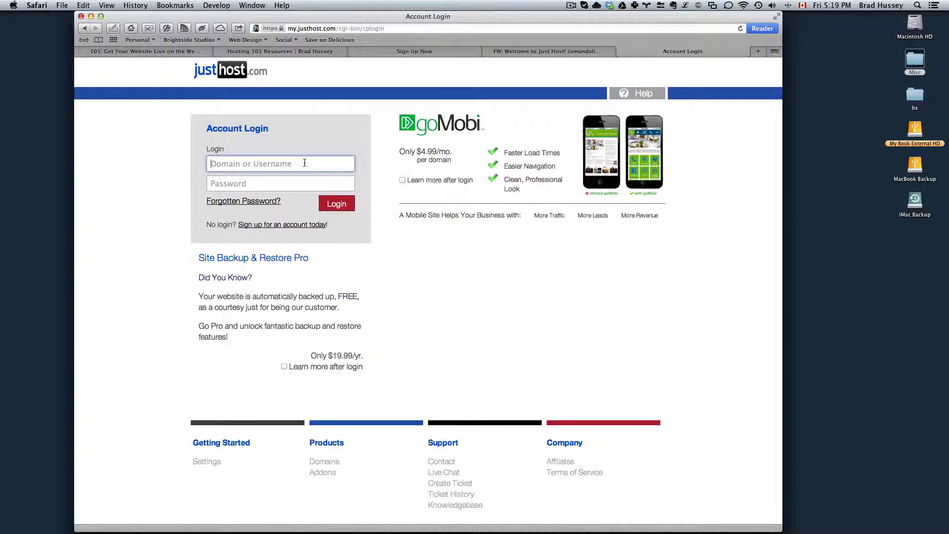
{"action": "type", "text": "surfinginwaikiki.com"}
{"action": "key", "text": "Tab"}
{"action": "type", "text": "••••••••••••••••••••"}
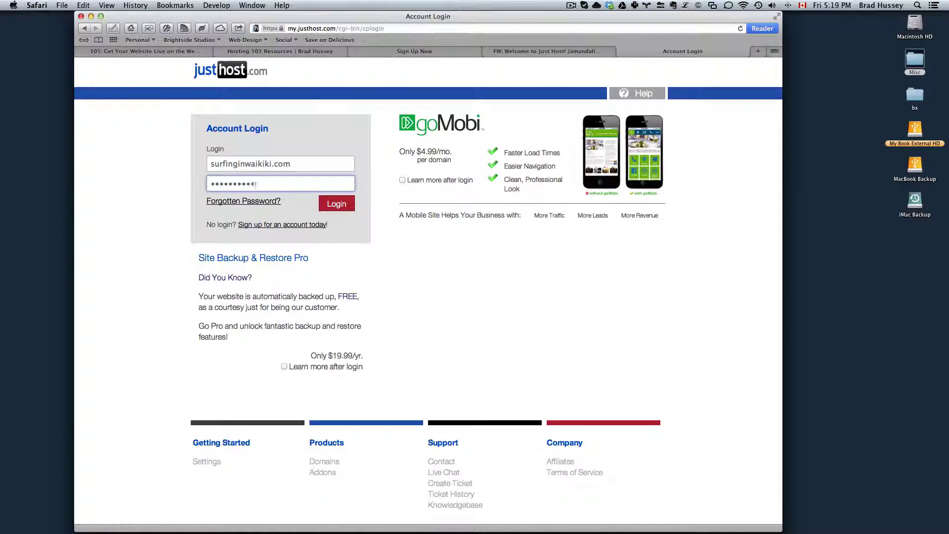
{"action": "key", "text": "super+a"}
{"action": "key", "text": "BackSpace"}
{"action": "left_click", "coordinate": [299, 163]}
Clear the entered login domain and go to the Domain Manager under Domains
{"action": "key", "text": "super+a"}
{"action": "key", "text": "BackSpace"}
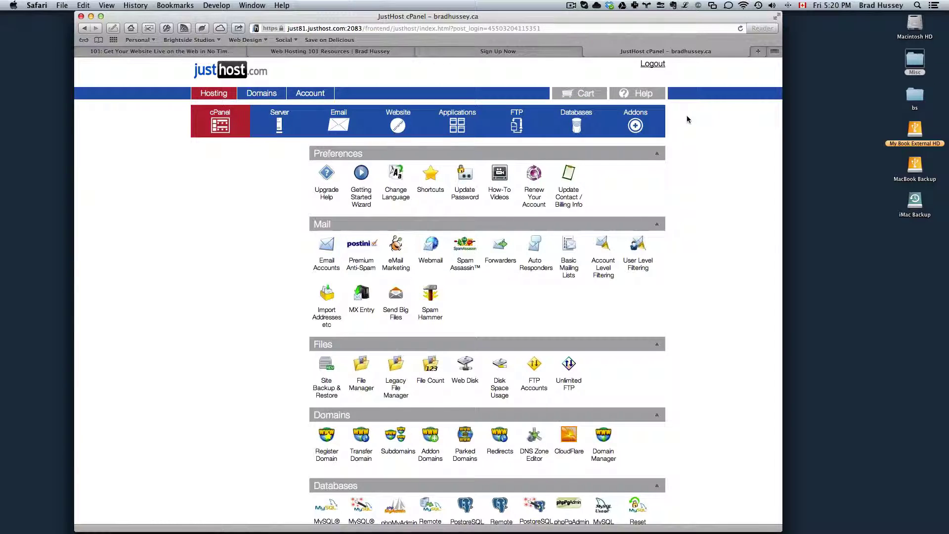
{"action": "scroll", "coordinate": [689, 148], "scroll_direction": "down", "scroll_amount": 3}
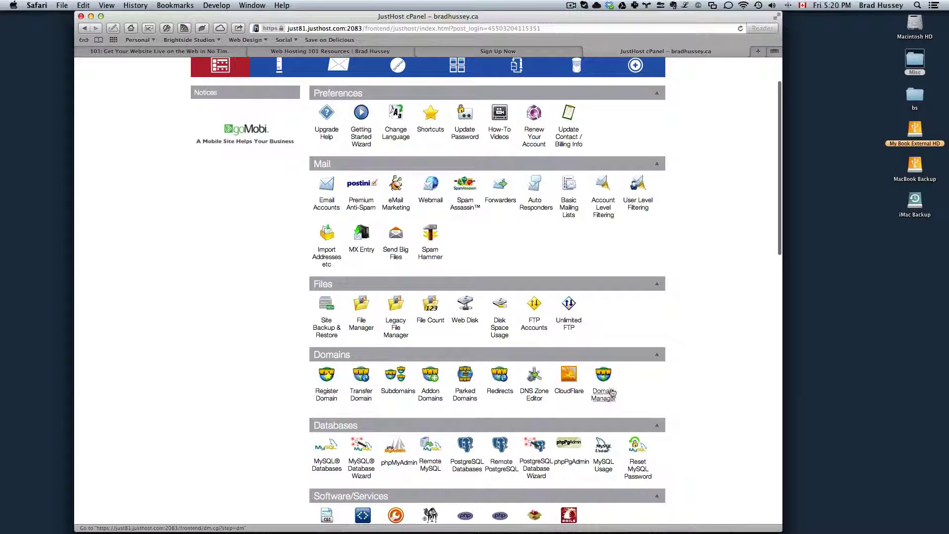
{"action": "left_click", "coordinate": [612, 393]}
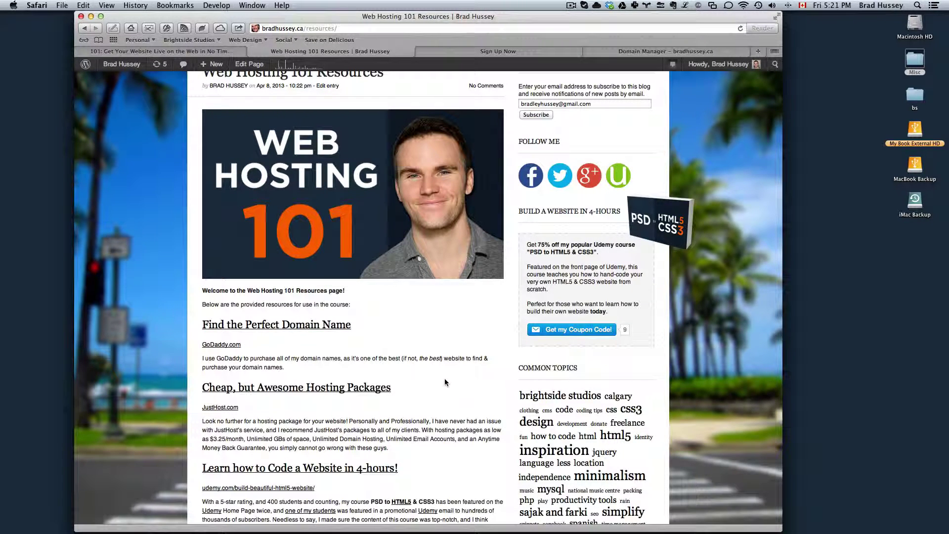
Keep 'Please register a new domain for me' selected and enter surfinginwaikiki as the .com name
{"action": "scroll", "coordinate": [315, 293], "scroll_direction": "down", "scroll_amount": 3}
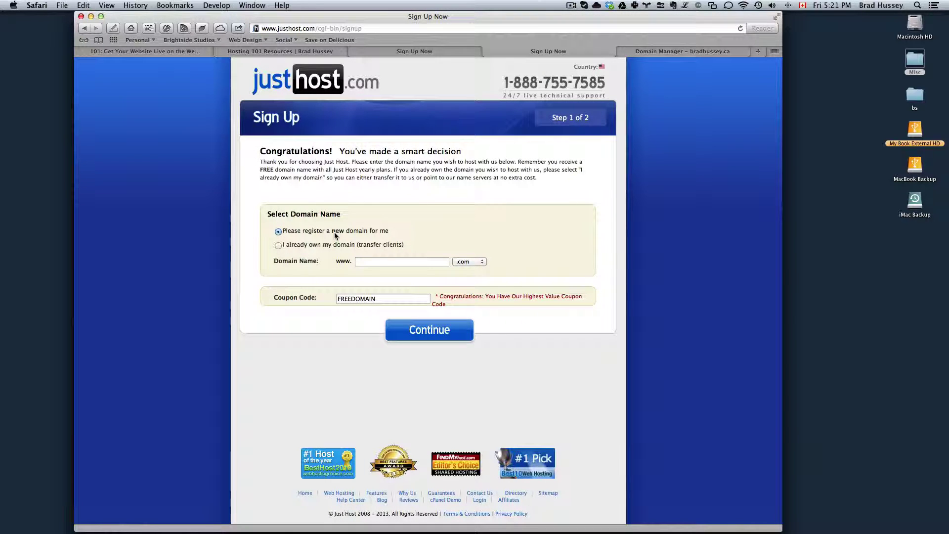
{"action": "left_click", "coordinate": [338, 231]}
{"action": "left_click", "coordinate": [379, 263]}
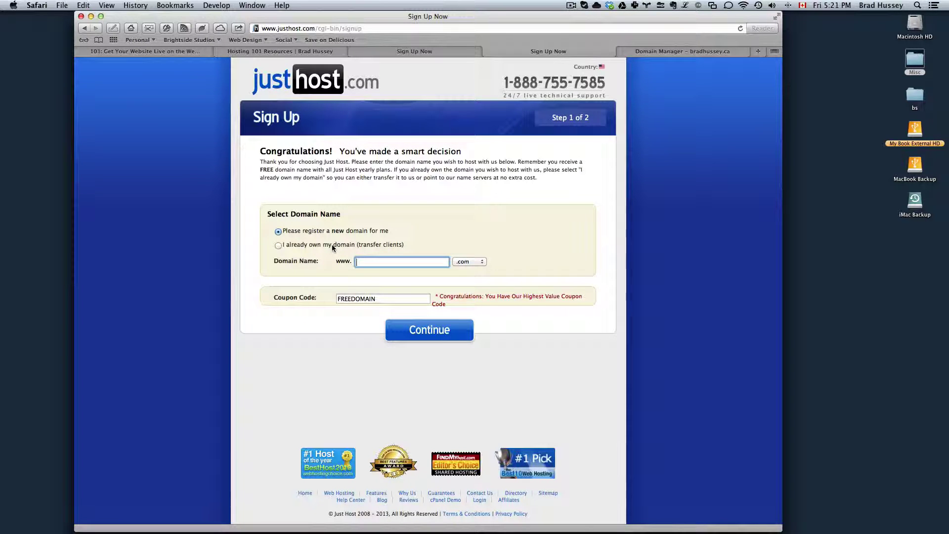
{"action": "left_click", "coordinate": [331, 246]}
{"action": "left_click", "coordinate": [388, 258]}
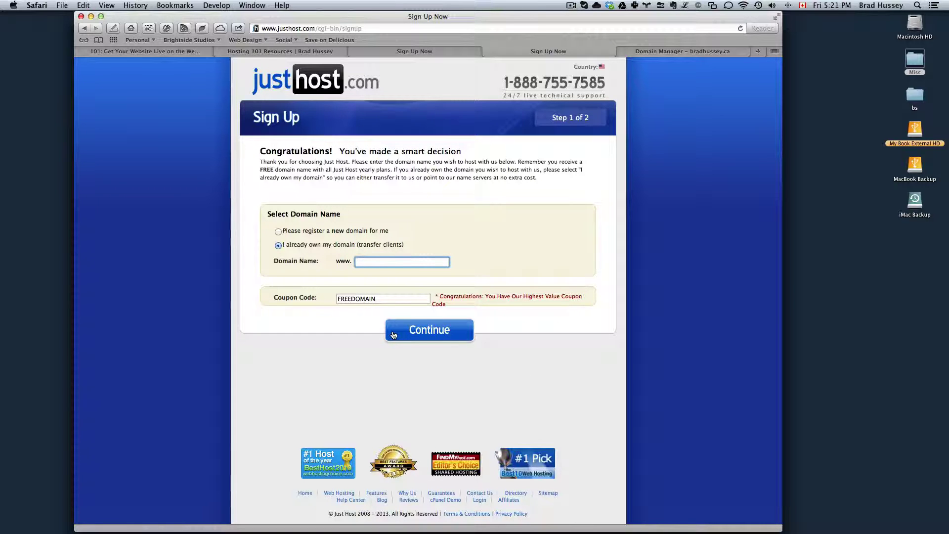
{"action": "left_click", "coordinate": [293, 230]}
{"action": "left_click", "coordinate": [404, 264]}
{"action": "type", "text": "surfinginwaikiki"}
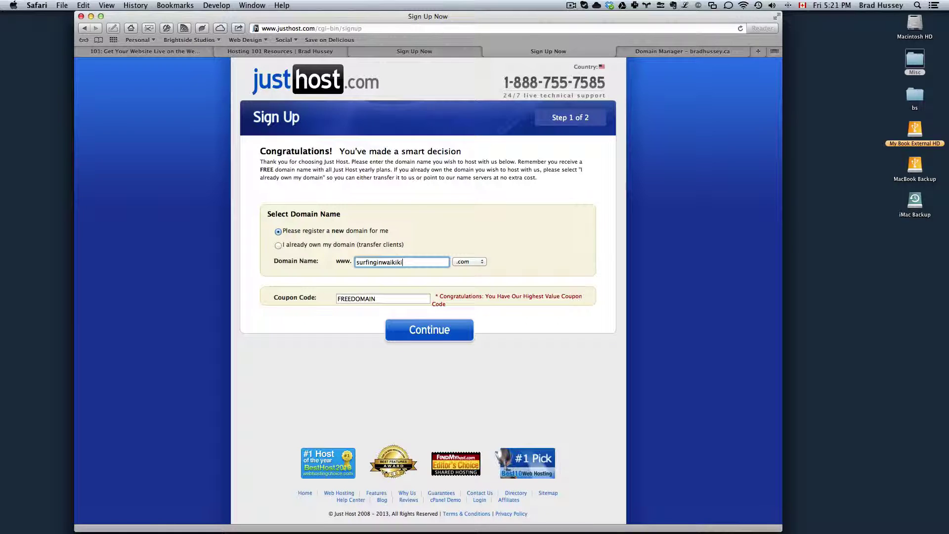
Continue to the contact and payment step, keeping the 36-month account plan
{"action": "left_click", "coordinate": [417, 330]}
{"action": "scroll", "coordinate": [456, 262], "scroll_direction": "down", "scroll_amount": 5}
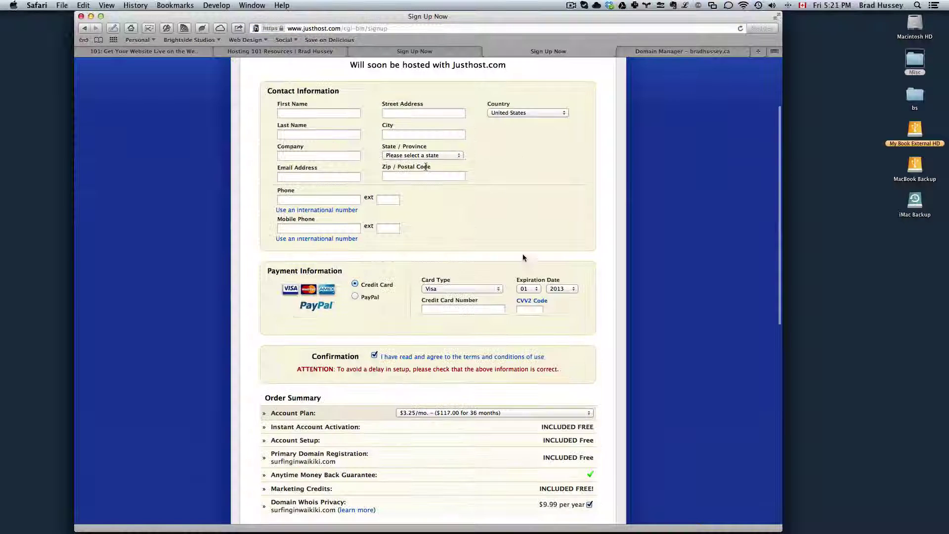
{"action": "scroll", "coordinate": [456, 262], "scroll_direction": "down", "scroll_amount": 5}
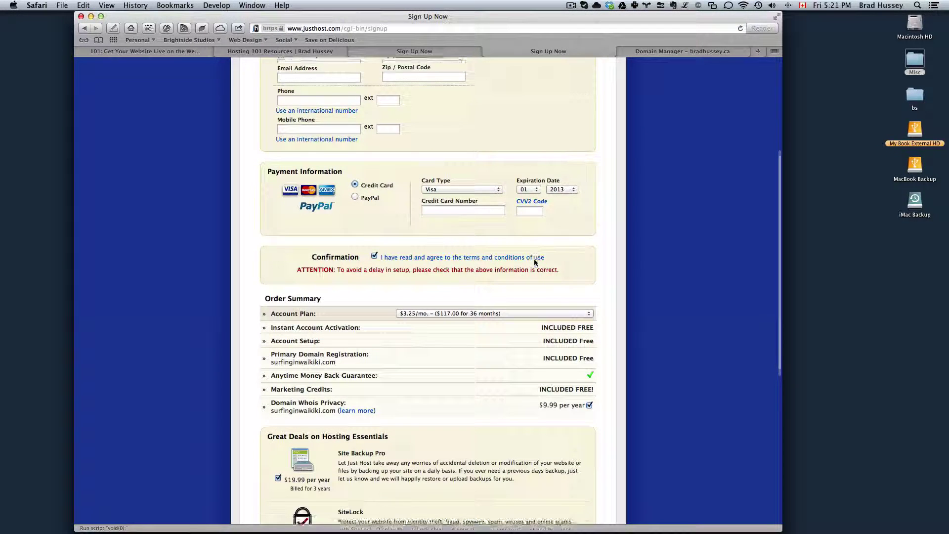
{"action": "left_click", "coordinate": [466, 267]}
{"action": "left_click", "coordinate": [466, 267]}
Remove Site Backup Pro and SiteLock from the order, bringing the total to $126.99
{"action": "scroll", "coordinate": [466, 268], "scroll_direction": "down", "scroll_amount": 5}
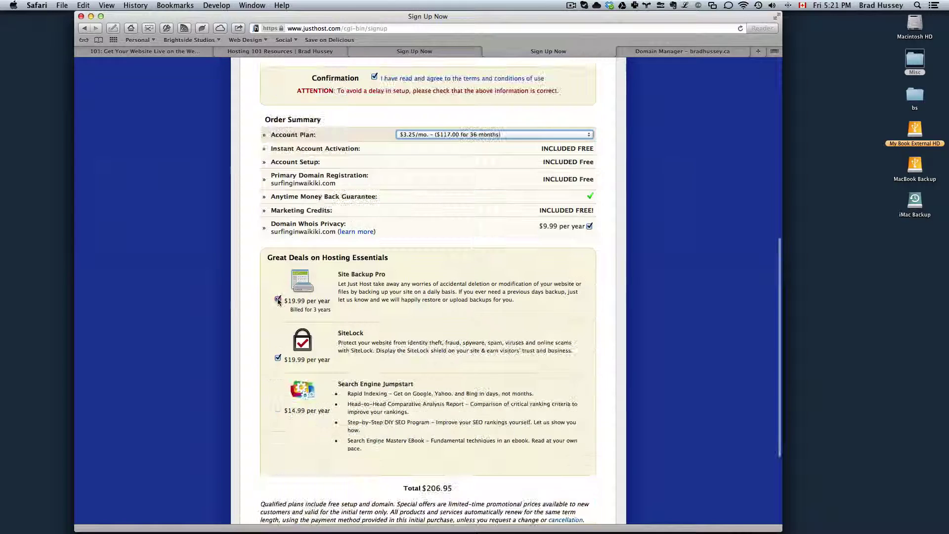
{"action": "left_click", "coordinate": [278, 299]}
{"action": "left_click", "coordinate": [278, 358]}
{"action": "scroll", "coordinate": [500, 354], "scroll_direction": "down", "scroll_amount": 5}
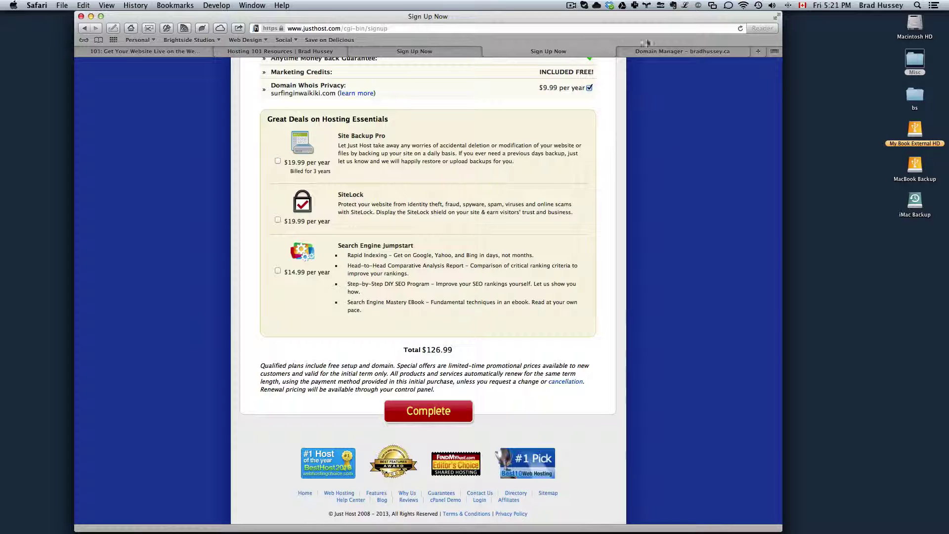
Switch to another tab to load the my.justhost.com/cgi-bin/cplogin hosting login page
{"action": "left_click", "coordinate": [668, 54]}
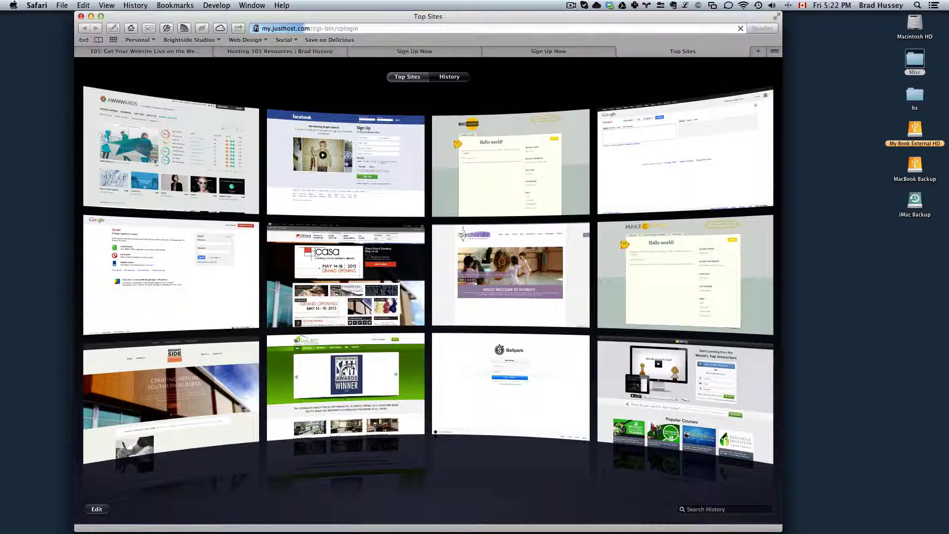